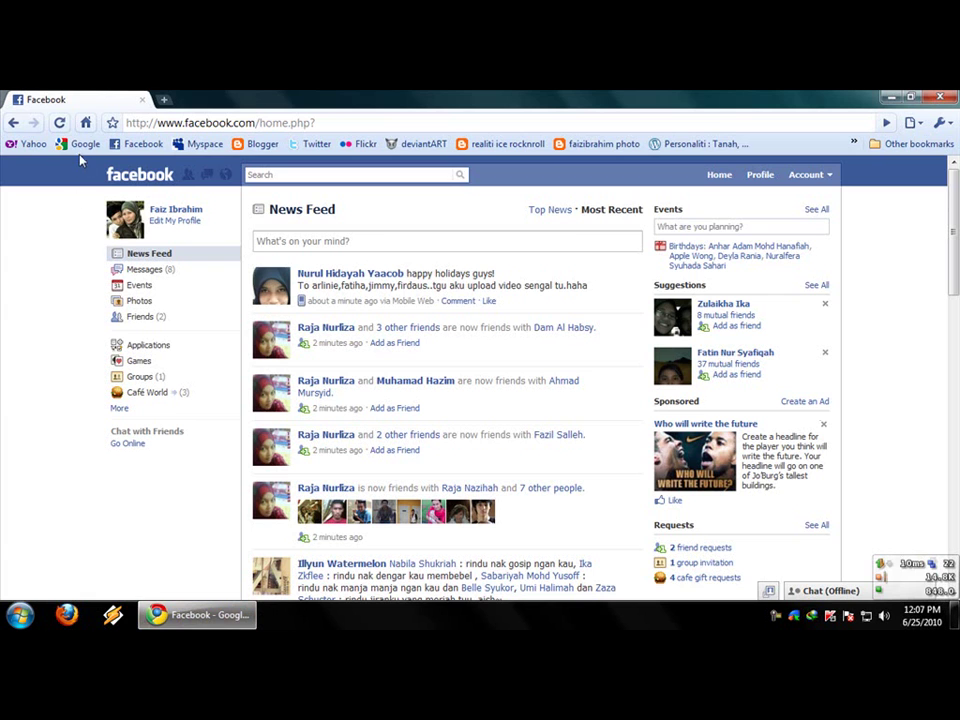
# Open Google in a new browser tab, then open the Computer window and return to the browser
pyautogui.keyDown('ctrl'); pyautogui.keyDown('shift'); pyautogui.click(83, 145); pyautogui.keyUp('shift'); pyautogui.keyUp('ctrl')
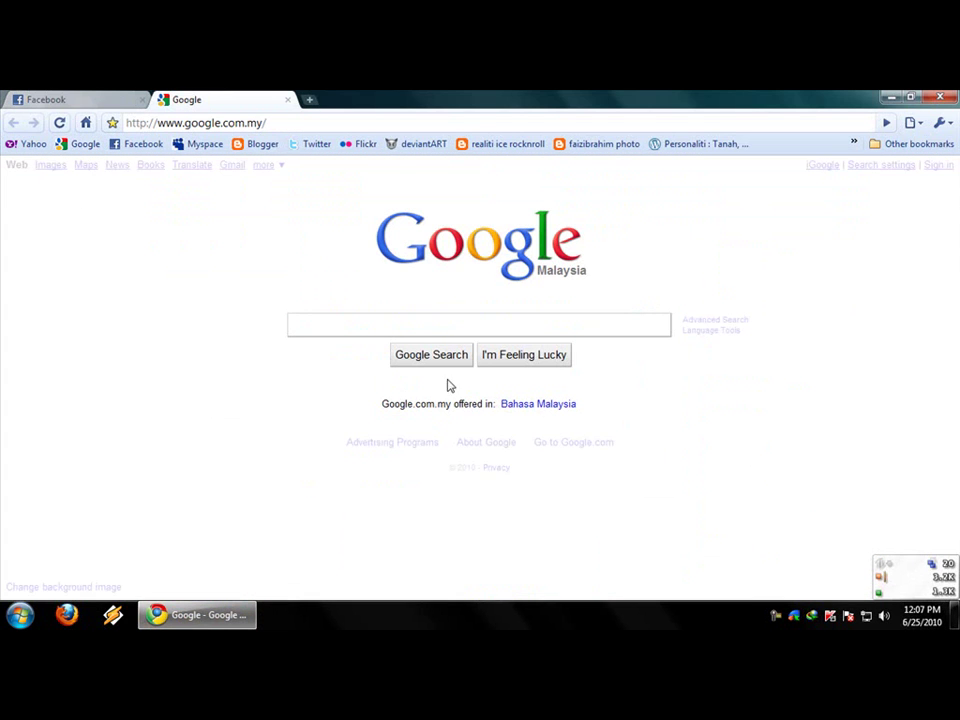
pyautogui.click(197, 615)
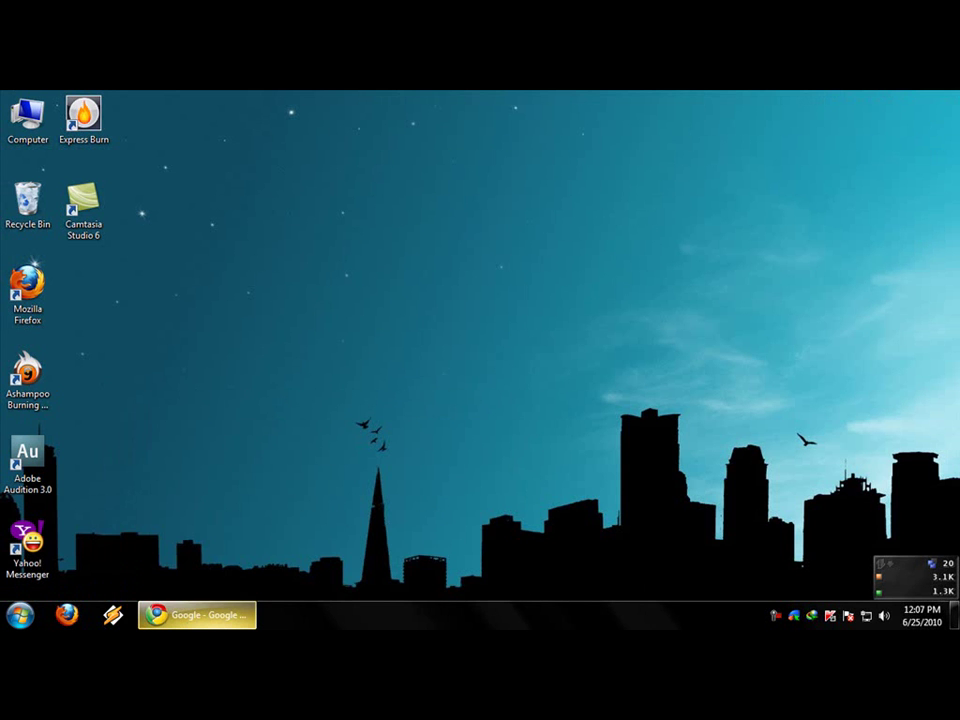
pyautogui.doubleClick(27, 114)
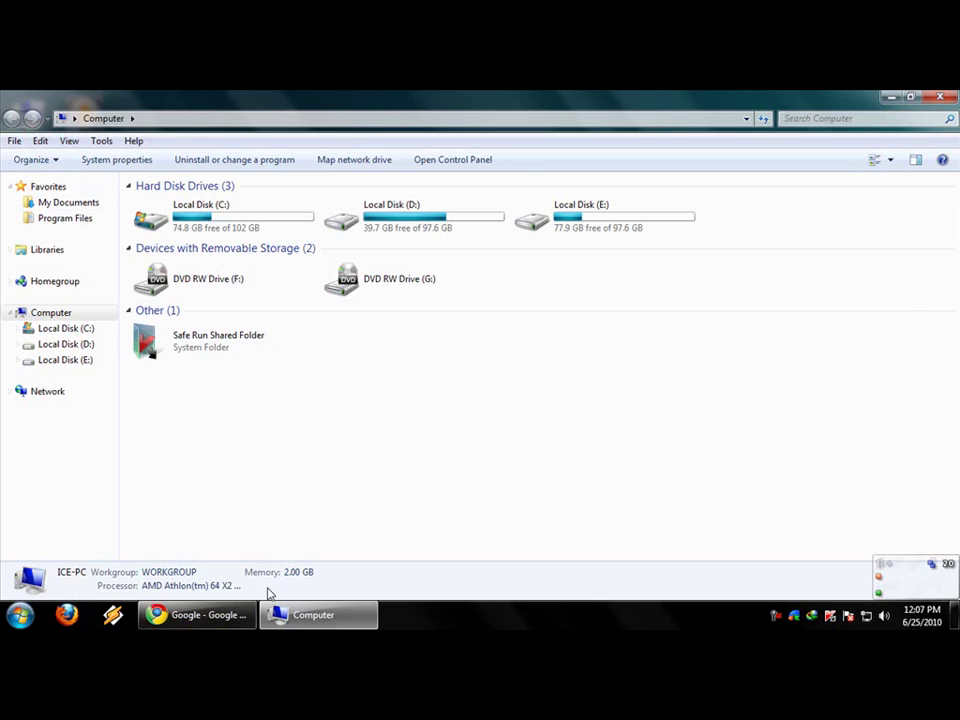
pyautogui.click(200, 615)
pyautogui.click(313, 617)
pyautogui.click(313, 618)
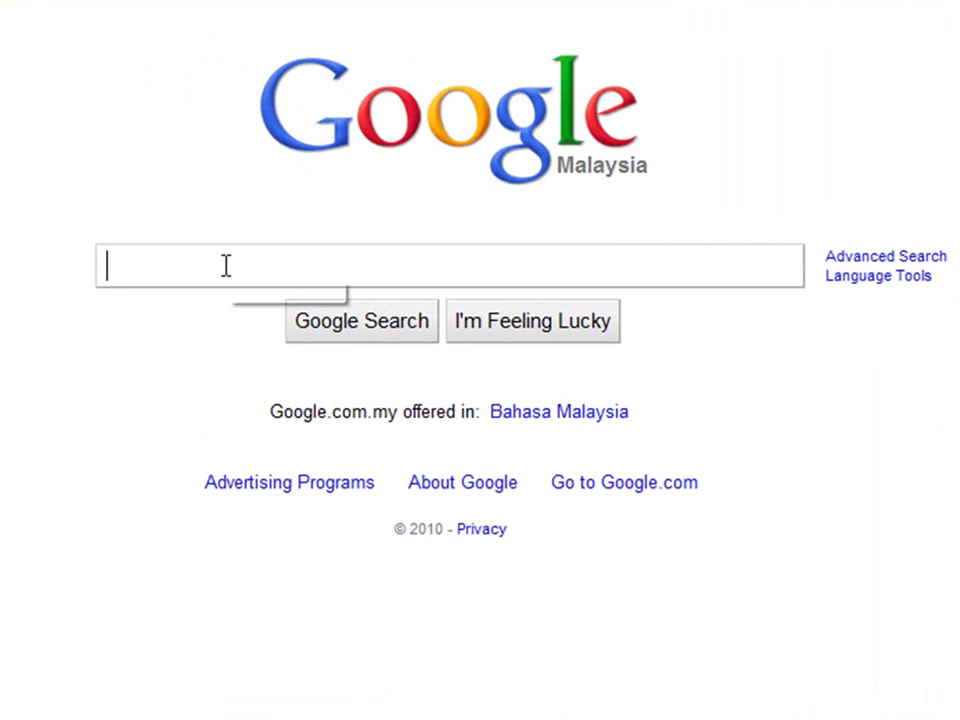
# Search Google for piriform and open the official Piriform website from the results in a new tab
pyautogui.write('iriform')
pyautogui.press('Return')
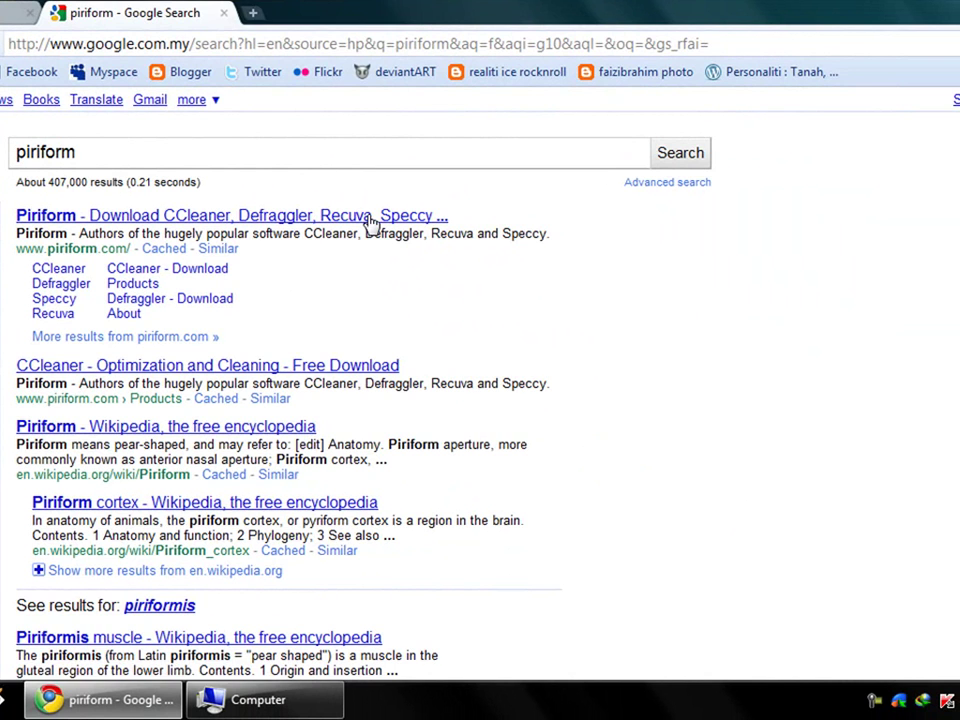
pyautogui.middleClick(428, 222)
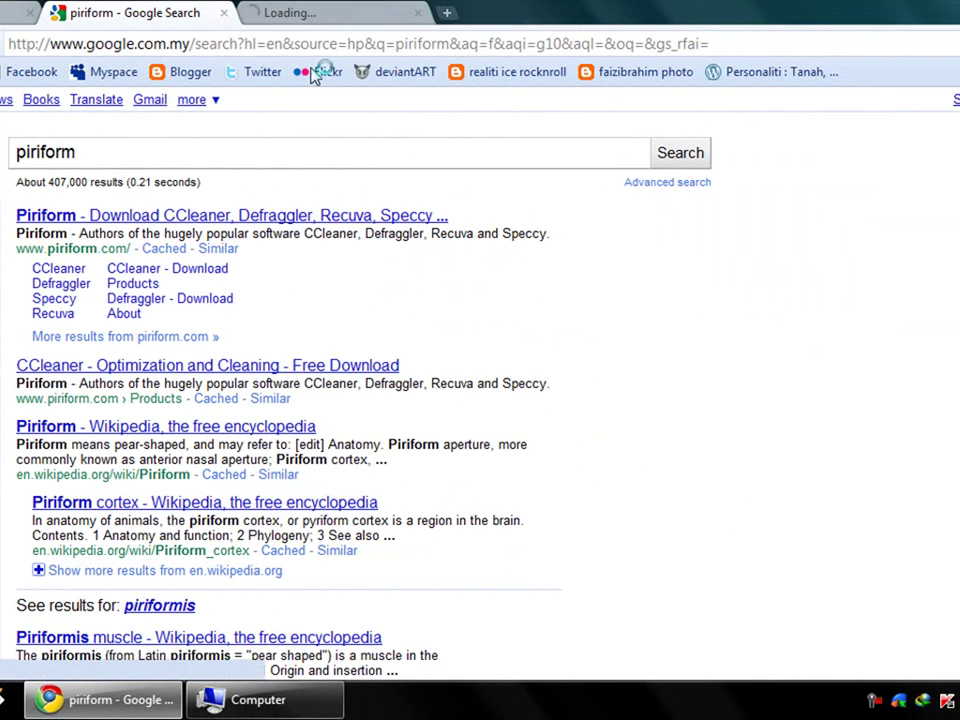
pyautogui.click(277, 12)
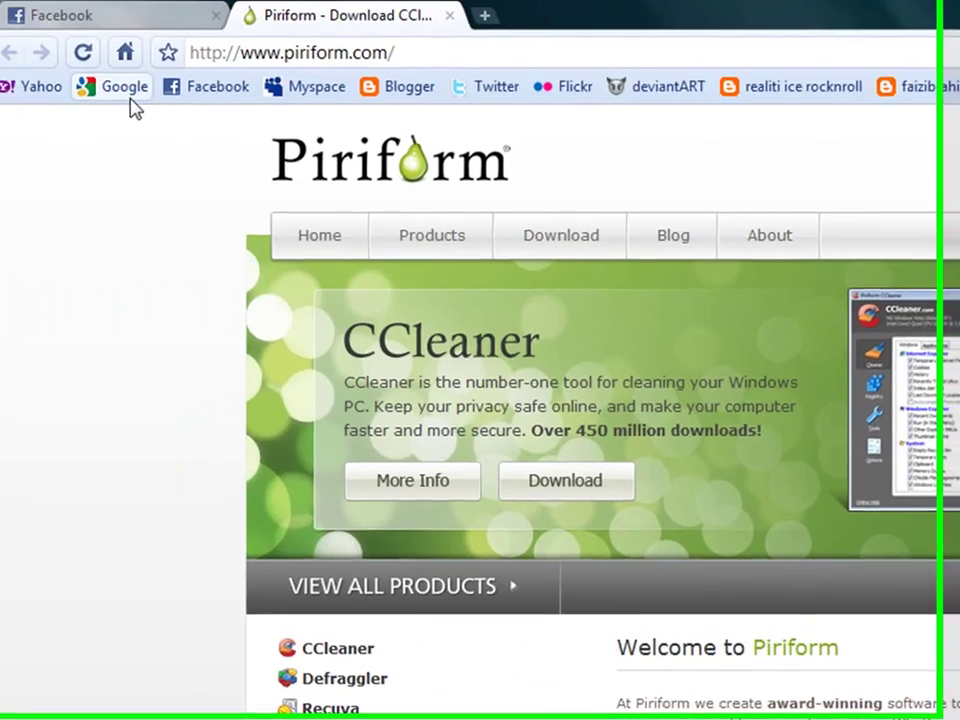
# Open Google in a new tab and search for ccleaner
pyautogui.click(125, 90)
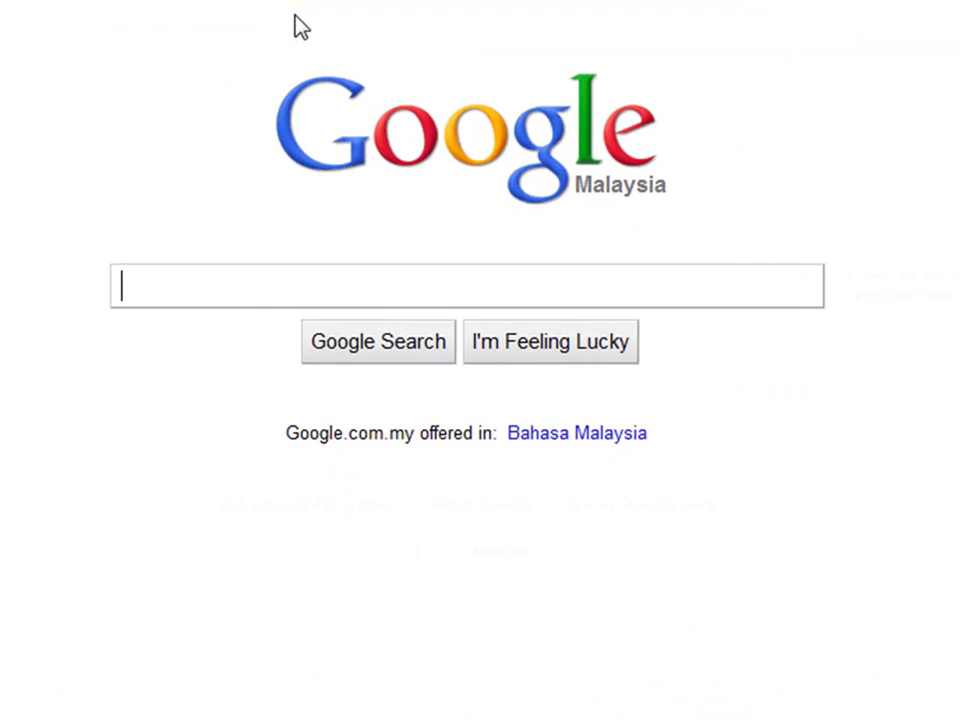
pyautogui.write('ccleaner')
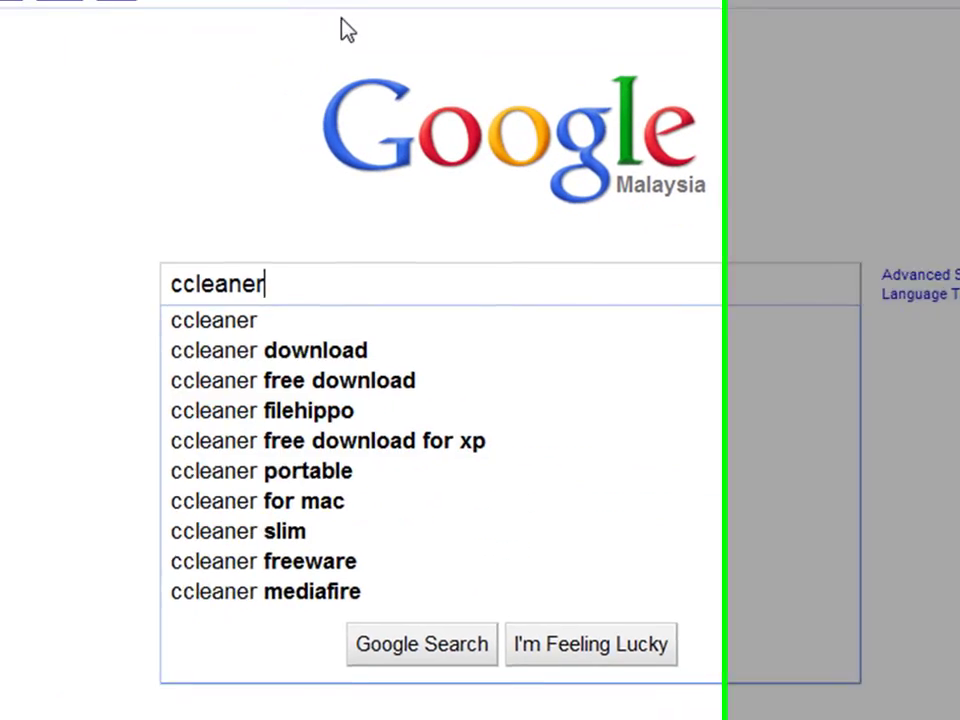
pyautogui.press('Return')
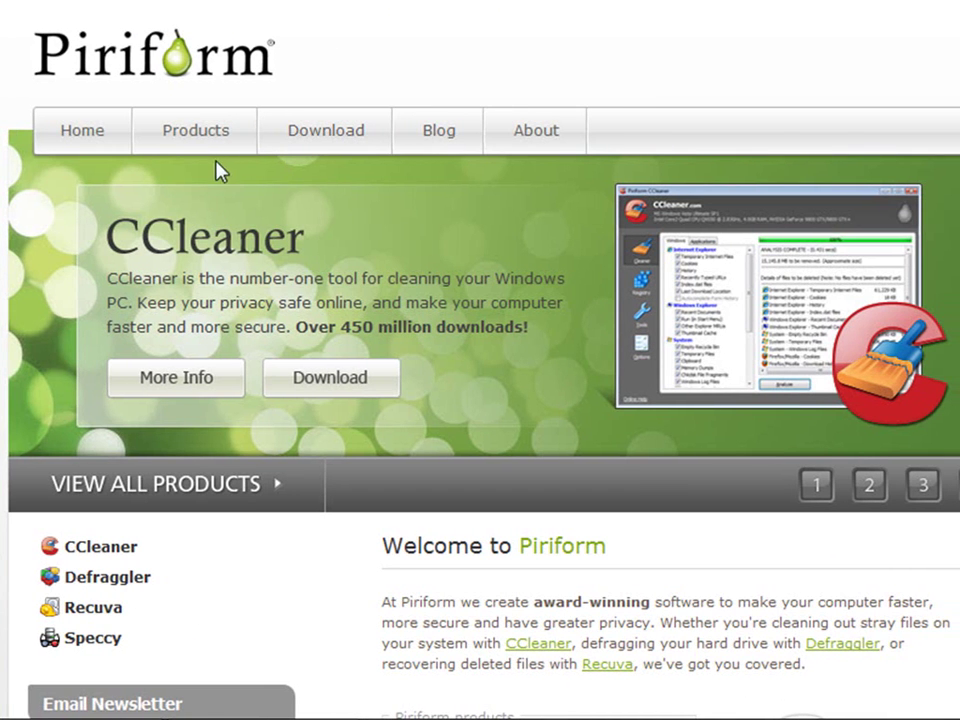
# Open the Piriform products page and read the CCleaner and Defraggler descriptions
pyautogui.click(155, 134)
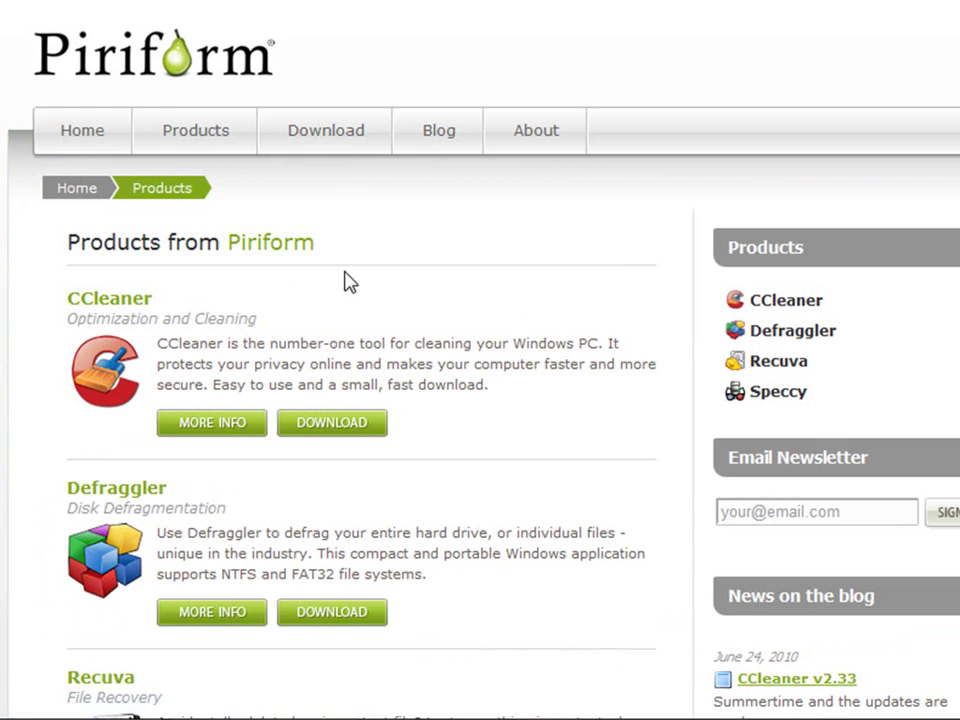
pyautogui.scroll(-2, 350, 275)
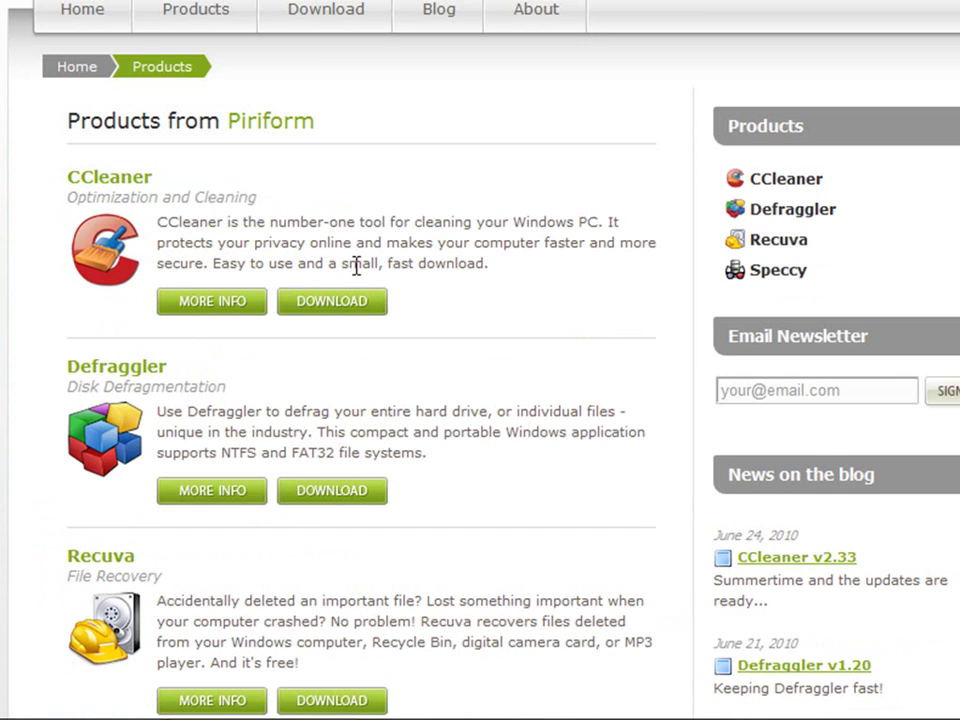
pyautogui.moveTo(228, 222); pyautogui.dragTo(536, 246)
pyautogui.click(524, 272)
pyautogui.moveTo(177, 415); pyautogui.dragTo(510, 407)
pyautogui.click(512, 407)
pyautogui.scroll(-4, 516, 405)
pyautogui.scroll(6, 530, 398)
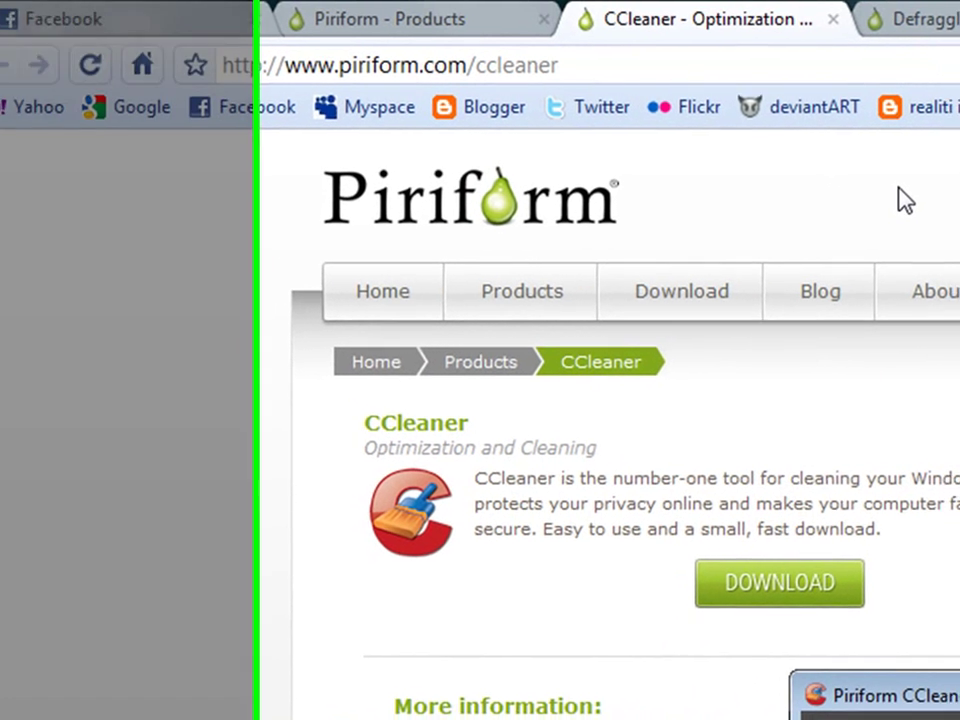
# Go to the download pages of CCleaner and Defraggler from their product pages
pyautogui.scroll(-3, 704, 432)
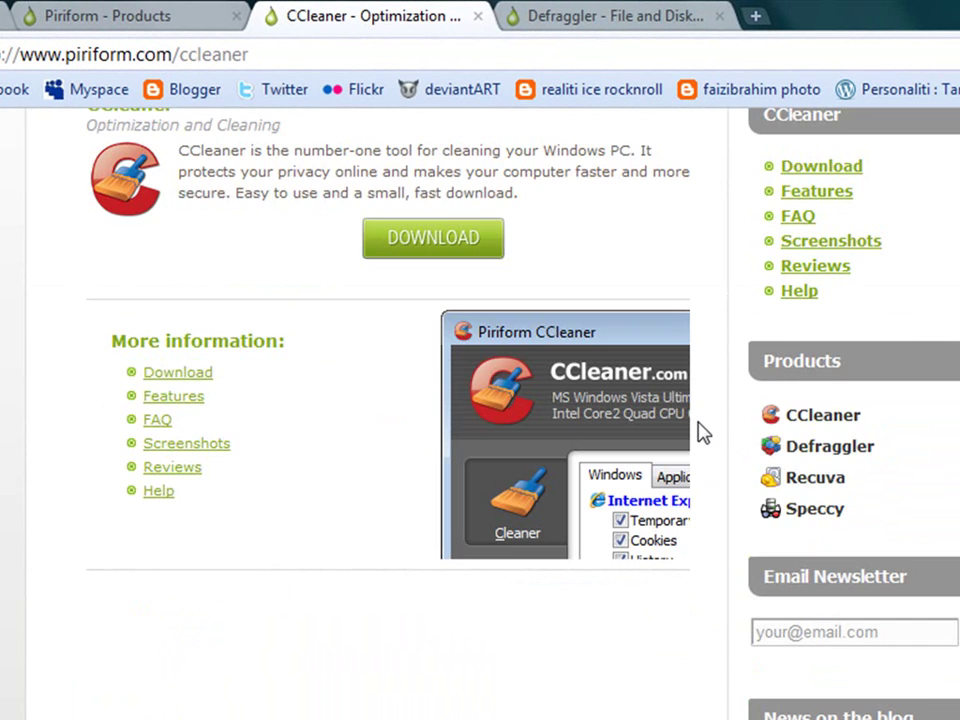
pyautogui.scroll(1, 704, 432)
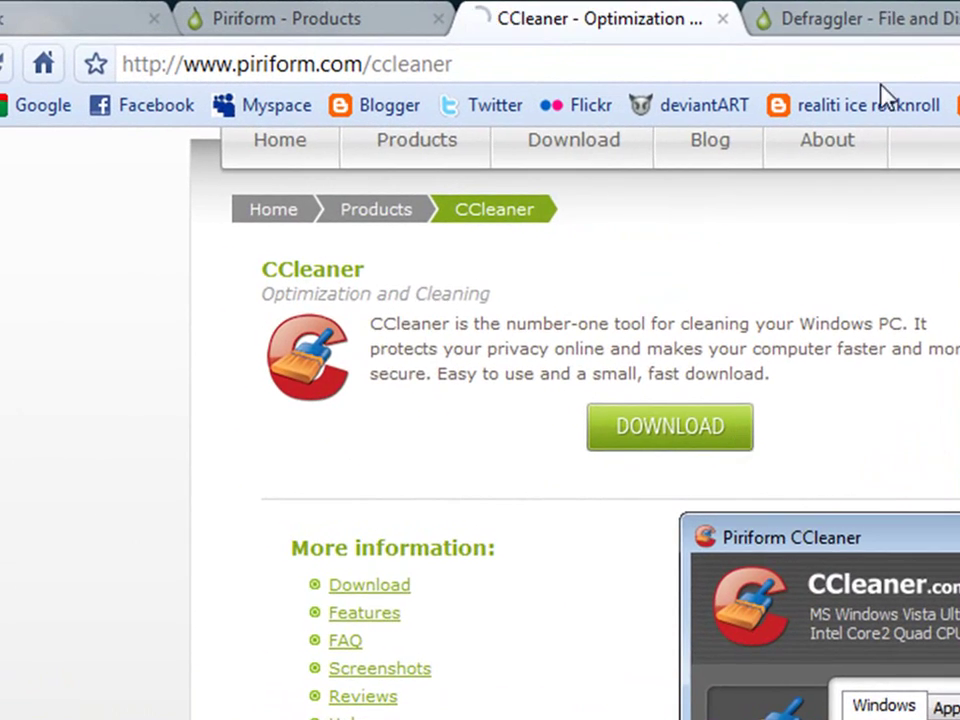
pyautogui.click(495, 368)
pyautogui.click(592, 15)
pyautogui.click(713, 582)
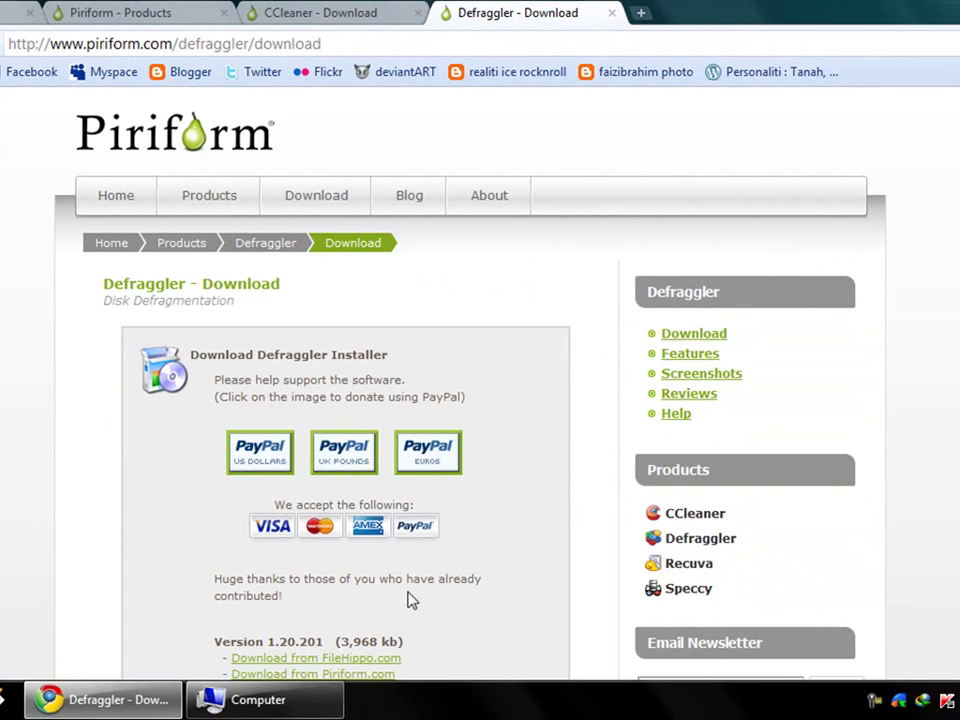
# Return to the CCleaner download page and open its builds page for the portable version
pyautogui.scroll(-5, 446, 497)
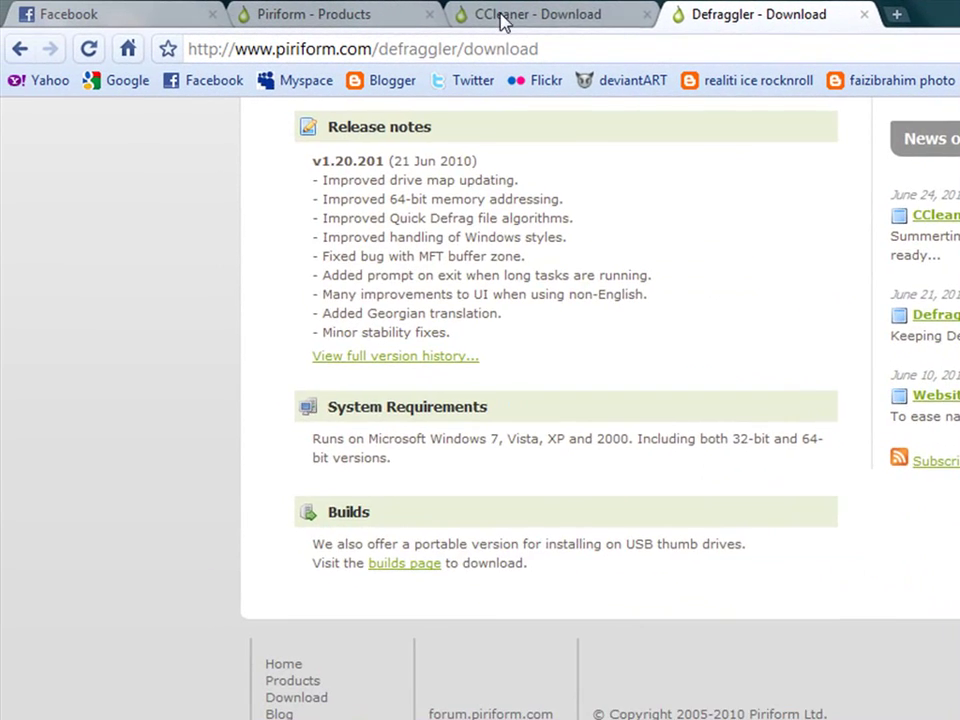
pyautogui.click(537, 14)
pyautogui.scroll(-5, 420, 350)
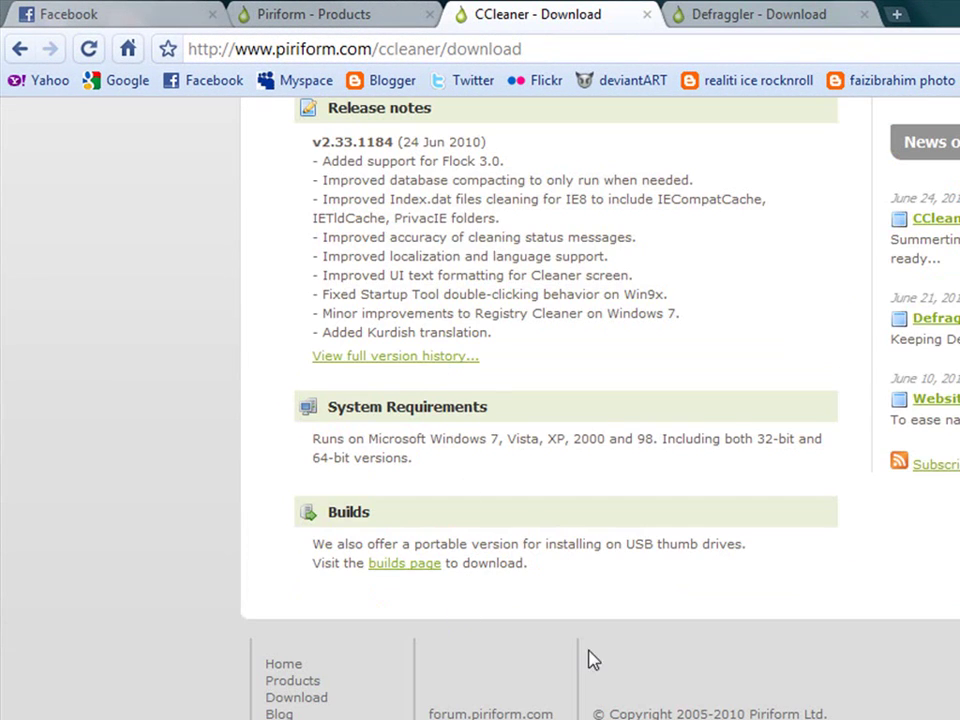
pyautogui.click(424, 572)
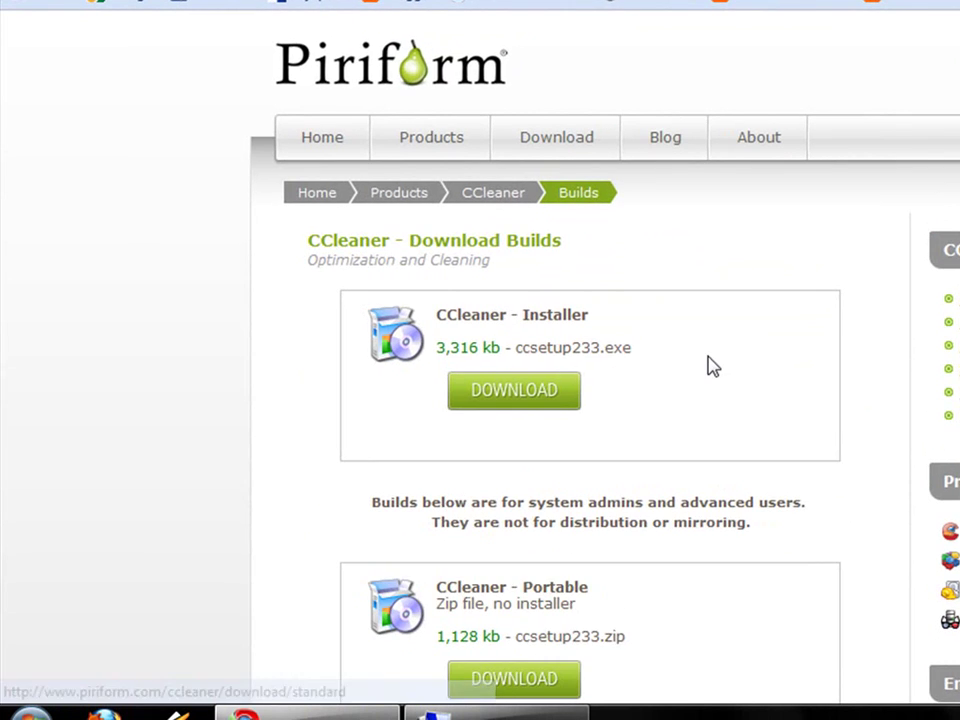
# Compare the available CCleaner builds and download the Portable zip, ccsetup233.zip
pyautogui.scroll(-3, 757, 246)
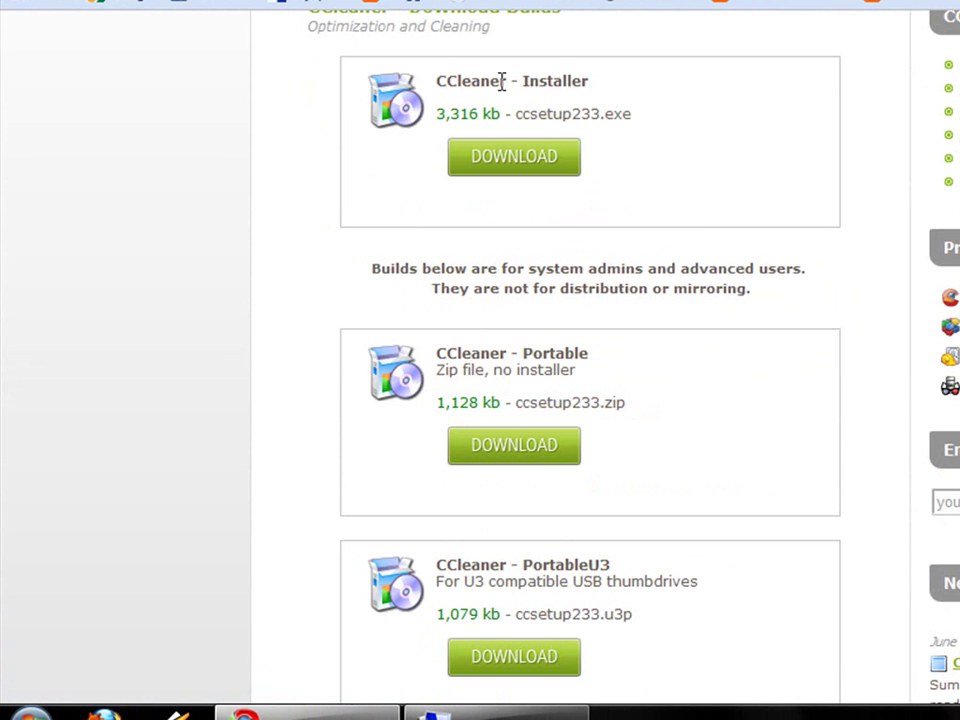
pyautogui.scroll(-3, 600, 370)
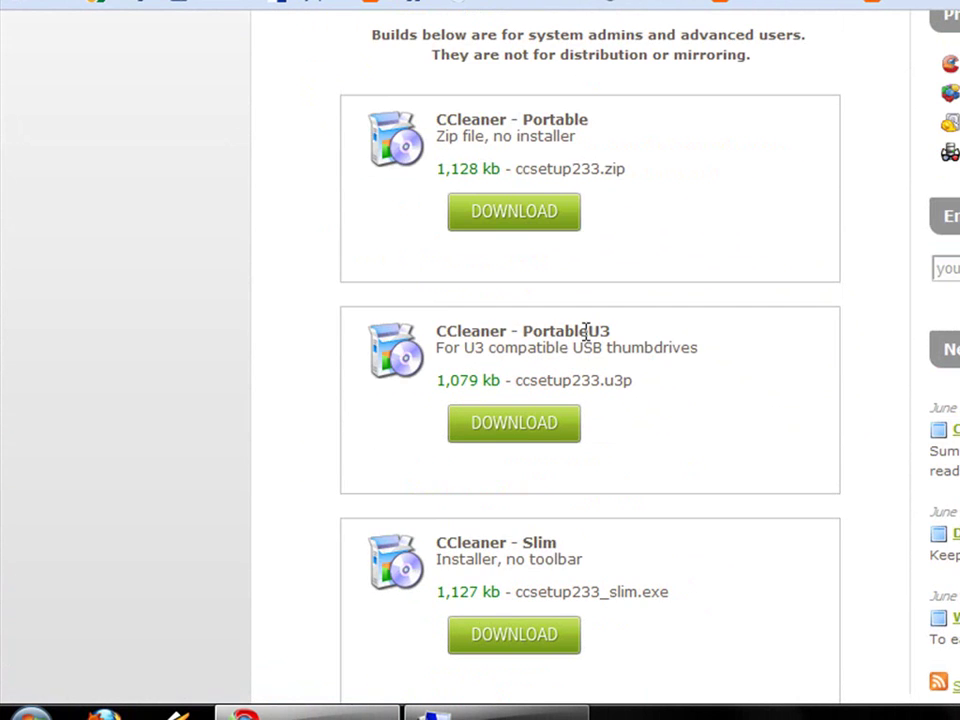
pyautogui.moveTo(672, 342); pyautogui.dragTo(597, 336)
pyautogui.click(716, 359)
pyautogui.scroll(3, 632, 581)
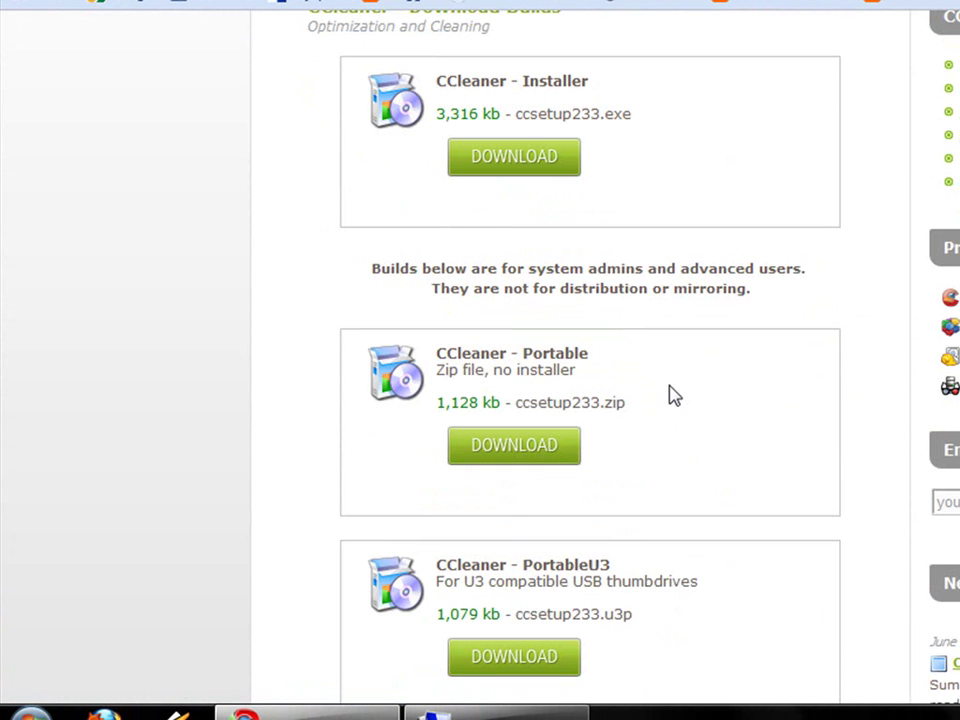
pyautogui.click(568, 453)
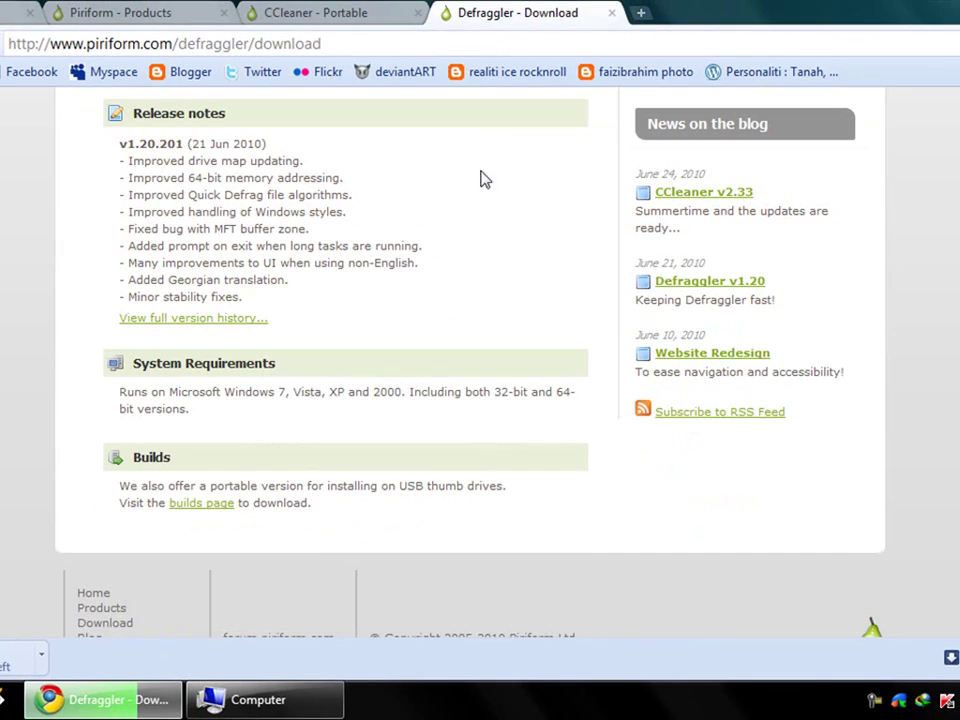
# Open the Defraggler builds page and download the Portable zip, dfsetup120.zip
pyautogui.click(202, 503)
pyautogui.scroll(-2, 727, 458)
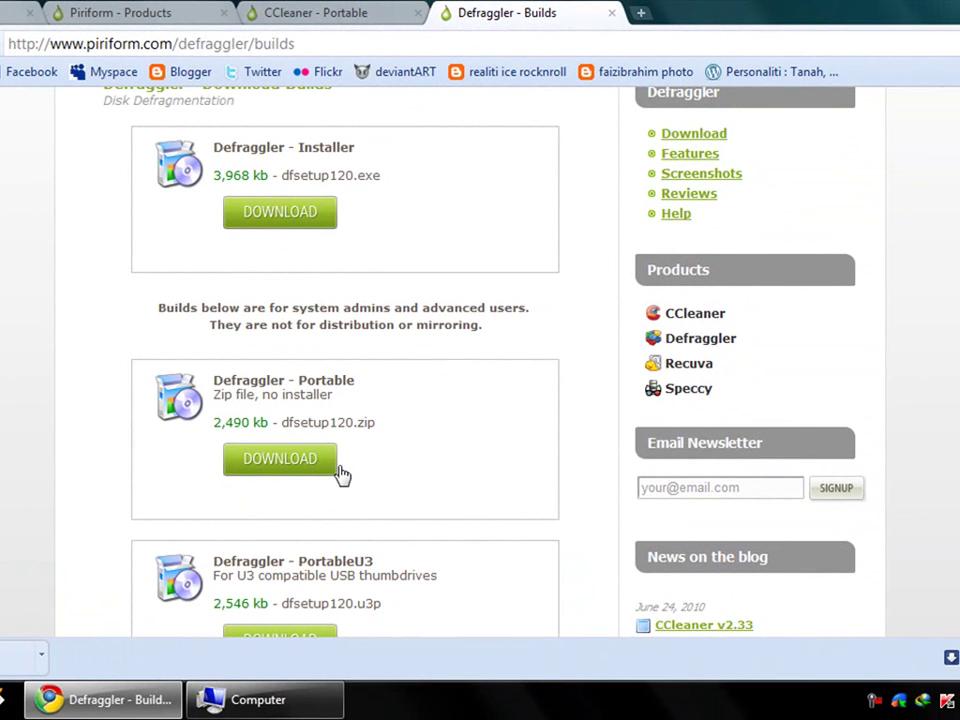
pyautogui.click(337, 472)
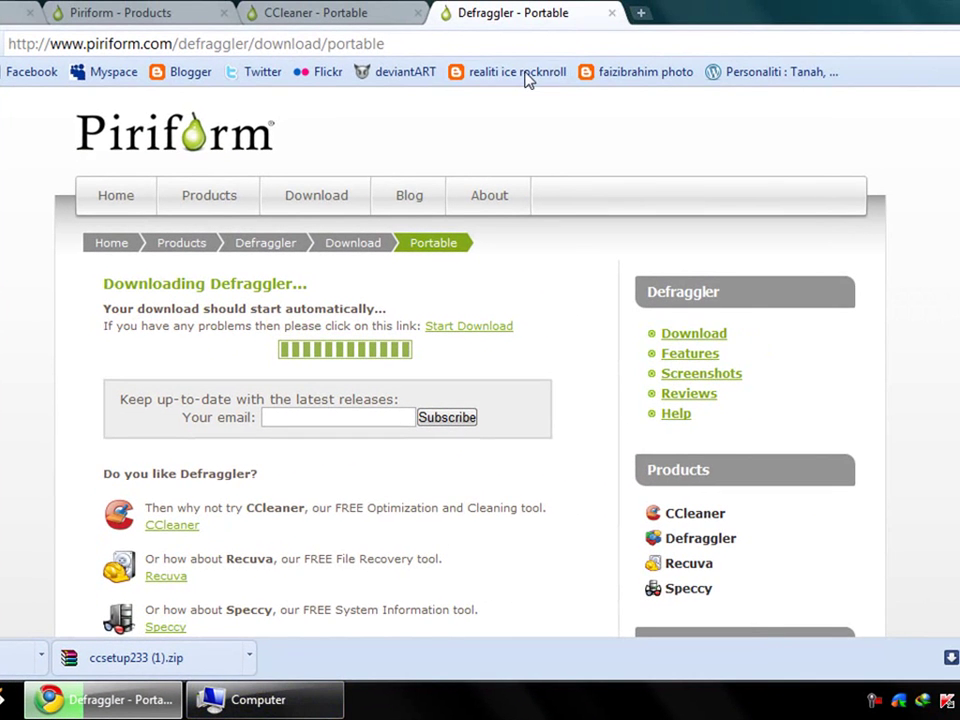
# Open the bookmarked realiti ice rocknroll blog in a new tab and browse its posts and sidebar
pyautogui.middleClick(528, 77)
pyautogui.click(714, 11)
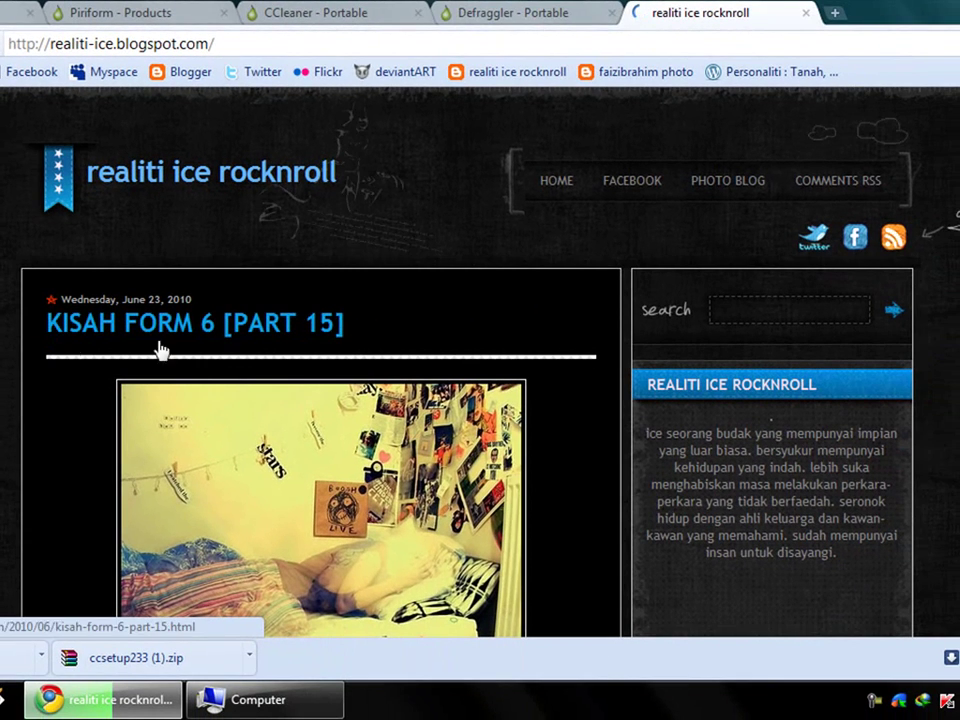
pyautogui.scroll(-5, 945, 325)
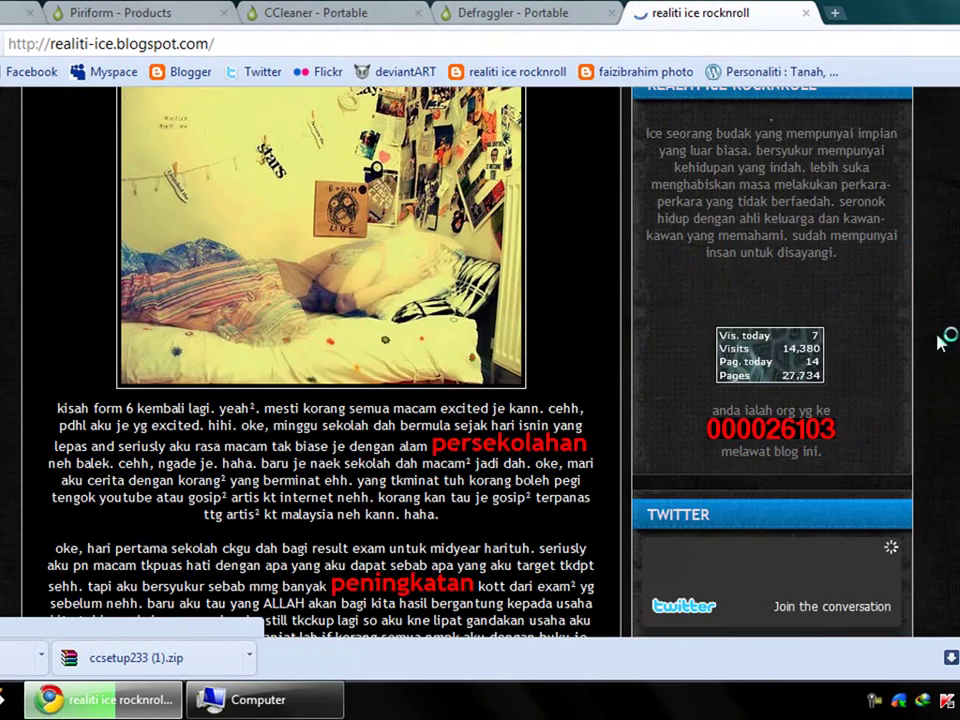
pyautogui.scroll(5, 950, 362)
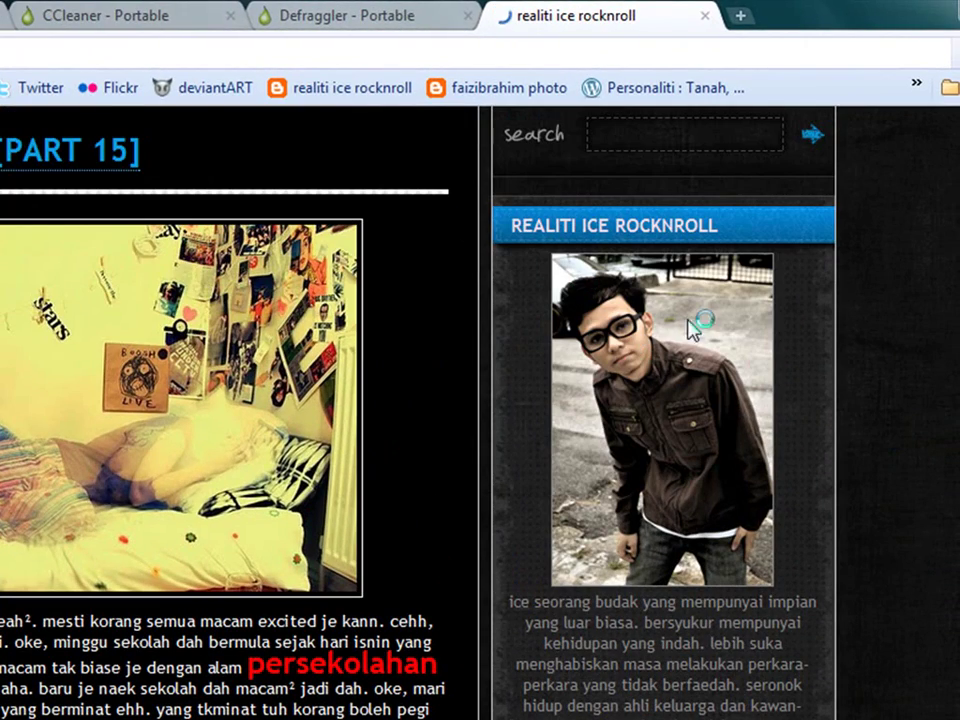
pyautogui.scroll(-10, 664, 335)
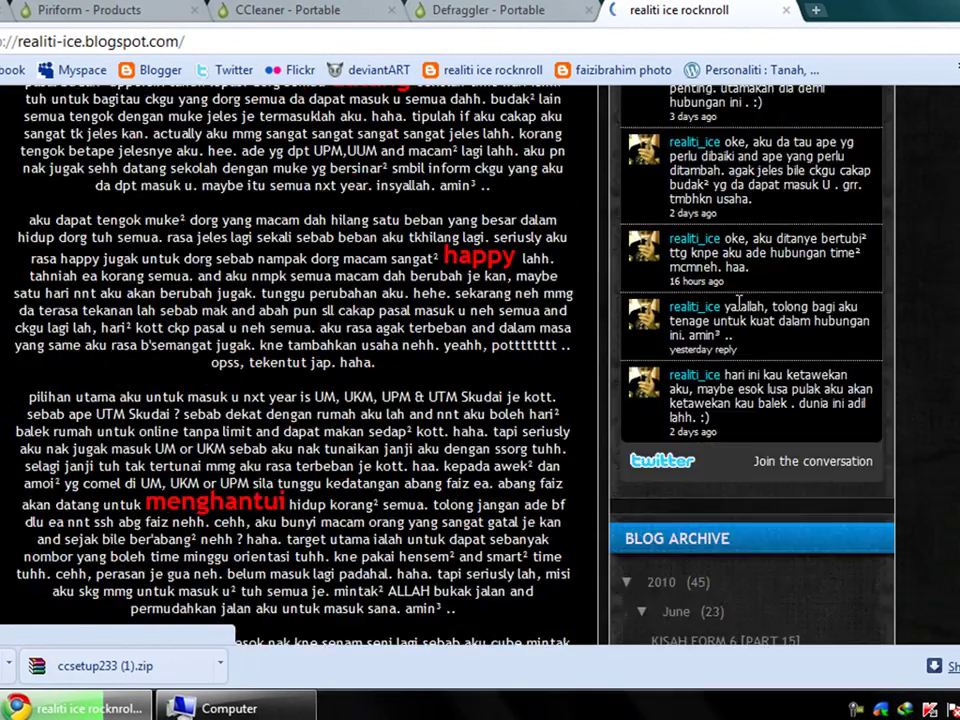
pyautogui.scroll(-10, 746, 312)
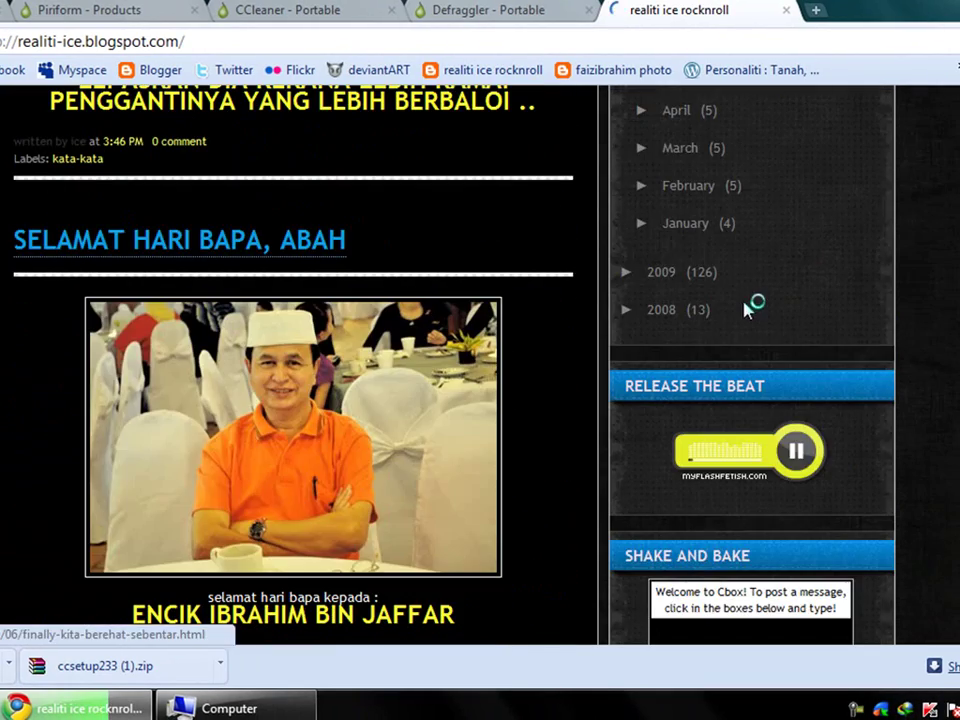
pyautogui.scroll(-10, 797, 475)
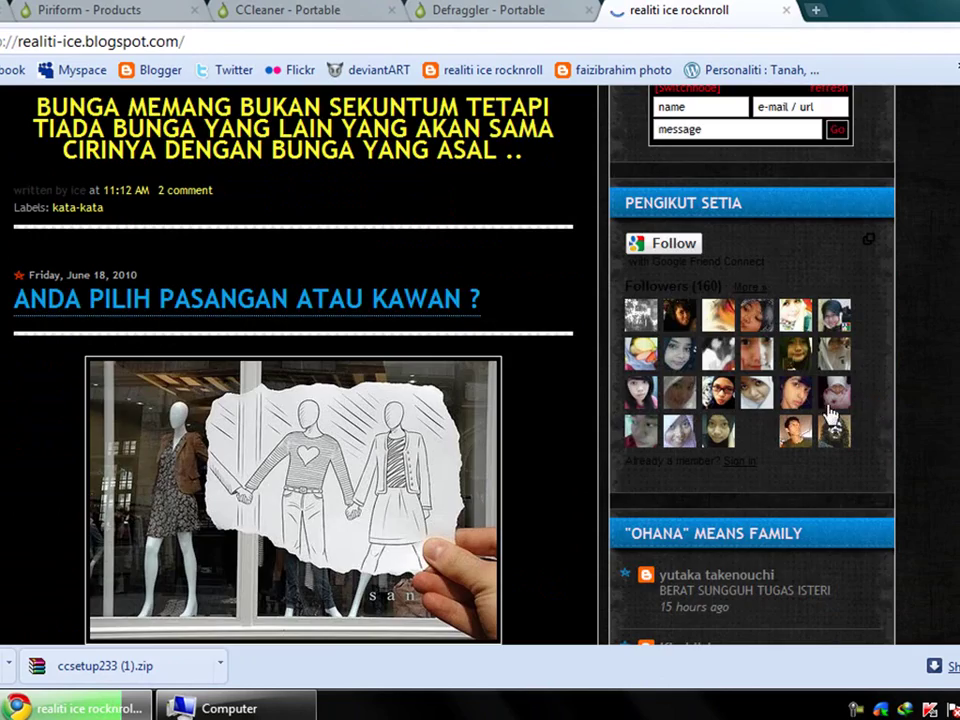
pyautogui.scroll(-15, 893, 413)
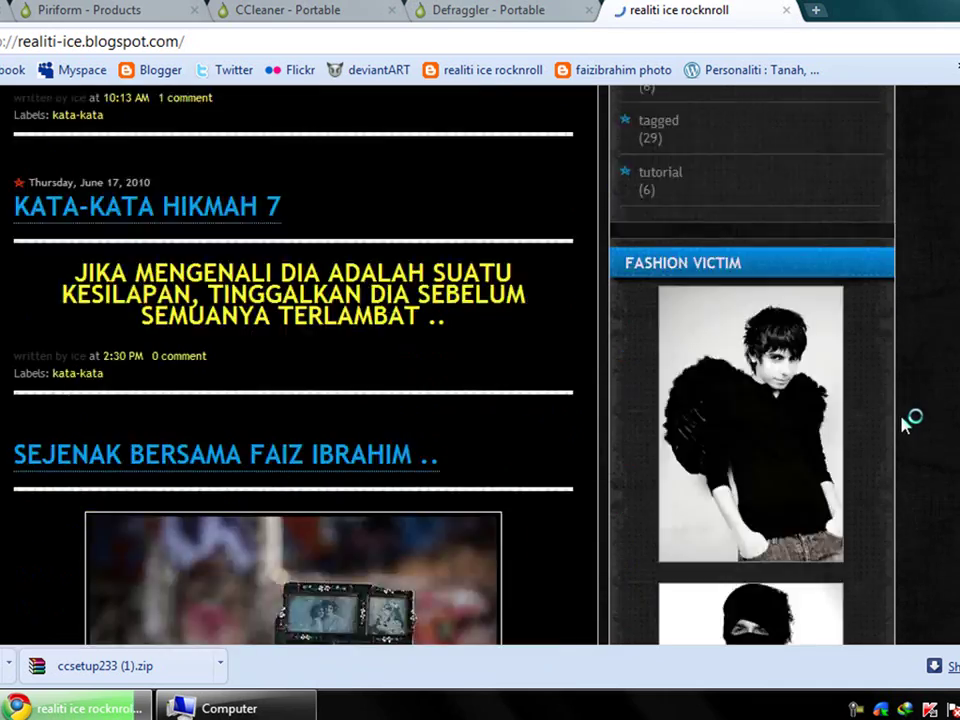
pyautogui.scroll(-15, 900, 416)
pyautogui.scroll(15, 900, 416)
pyautogui.scroll(-3, 898, 422)
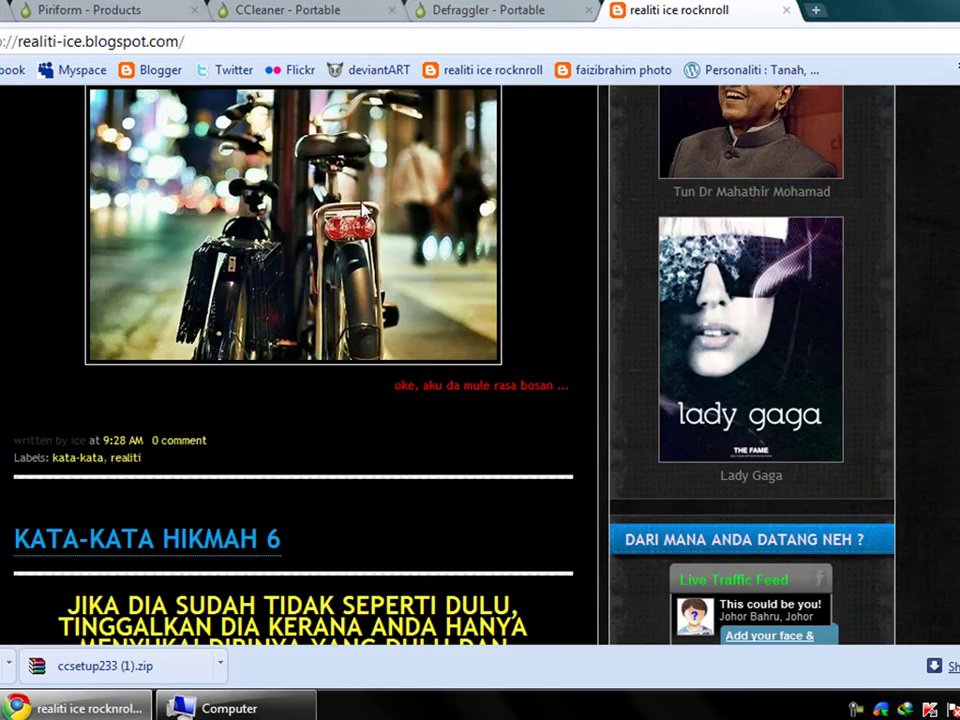
pyautogui.scroll(4, 762, 426)
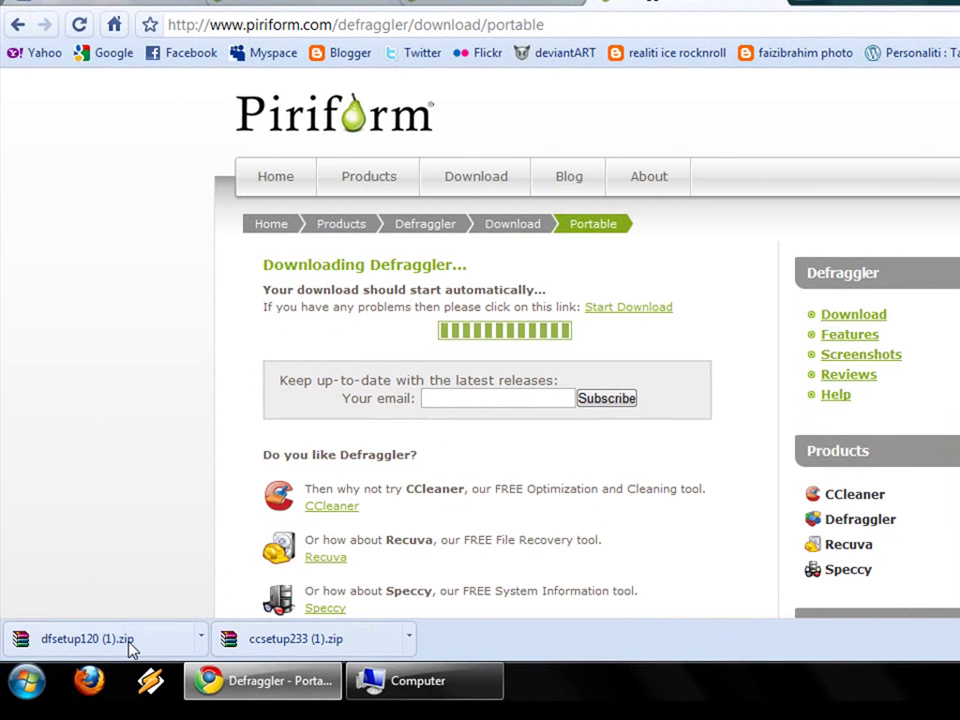
# Show the downloaded CCleaner zip in its folder and delete the duplicate archives ccsetup233 (1) and dfsetup120 (1)
pyautogui.click(408, 637)
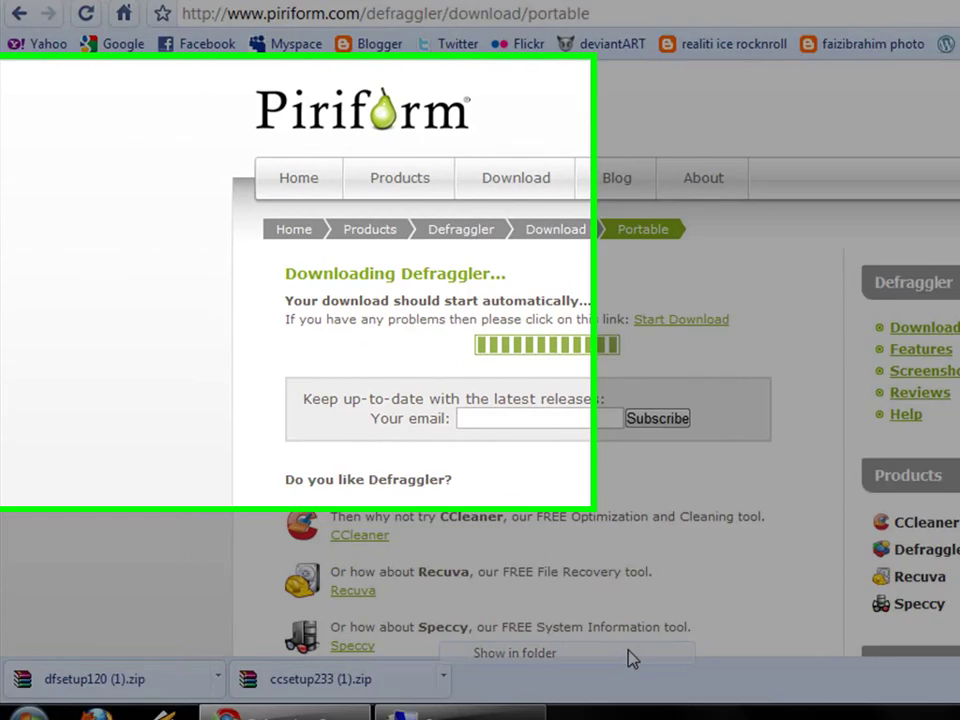
pyautogui.click(572, 616)
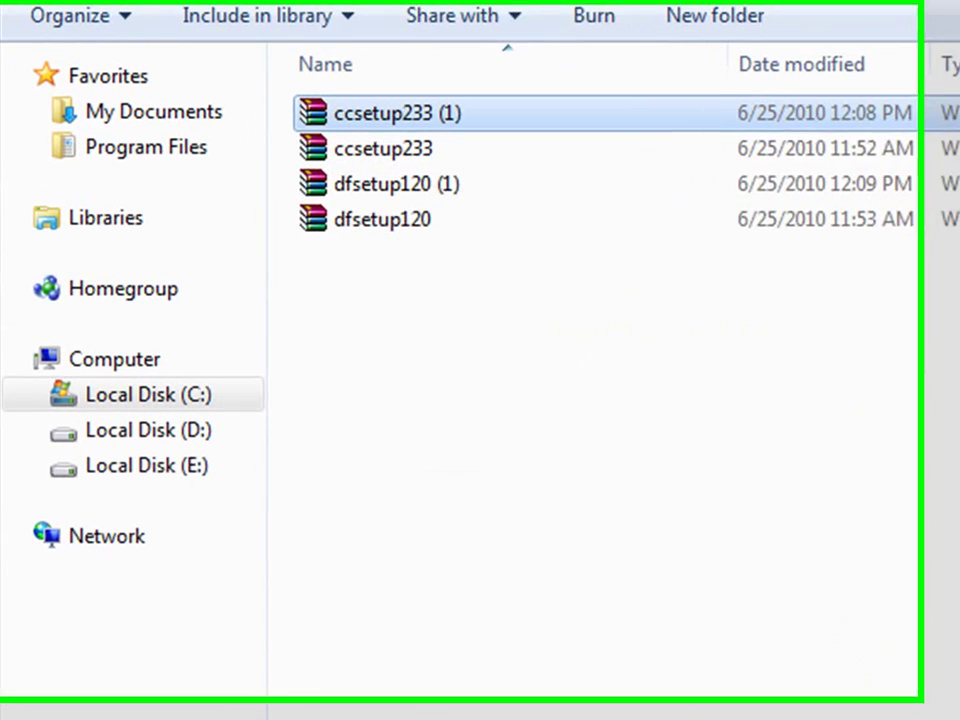
pyautogui.click(503, 155)
pyautogui.click(514, 187)
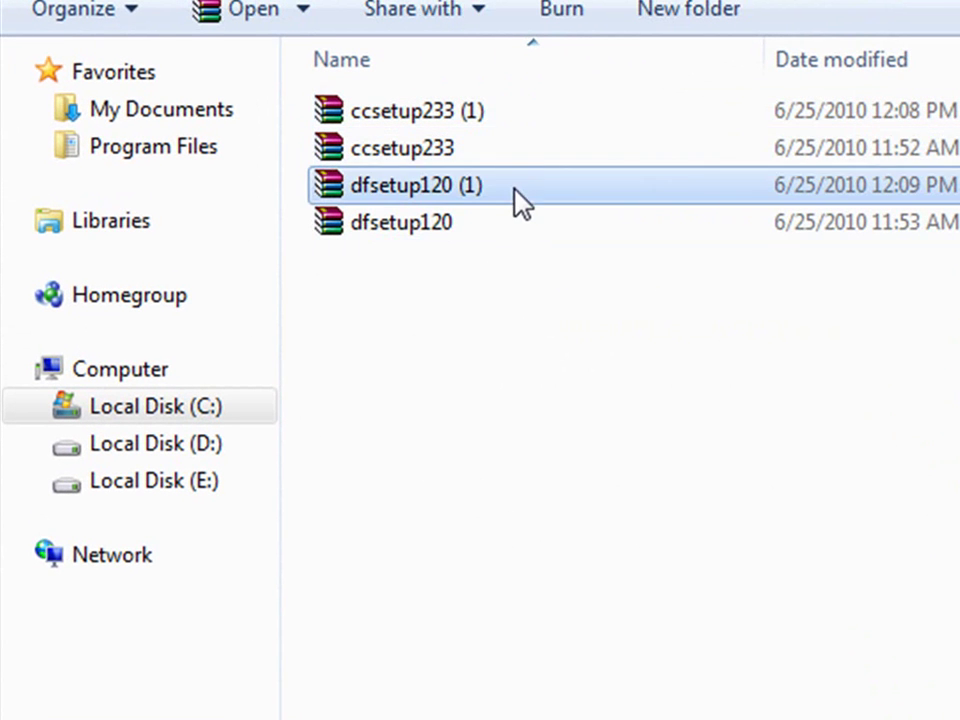
pyautogui.keyDown('ctrl'); pyautogui.click(510, 114); pyautogui.keyUp('ctrl')
pyautogui.press('Delete')
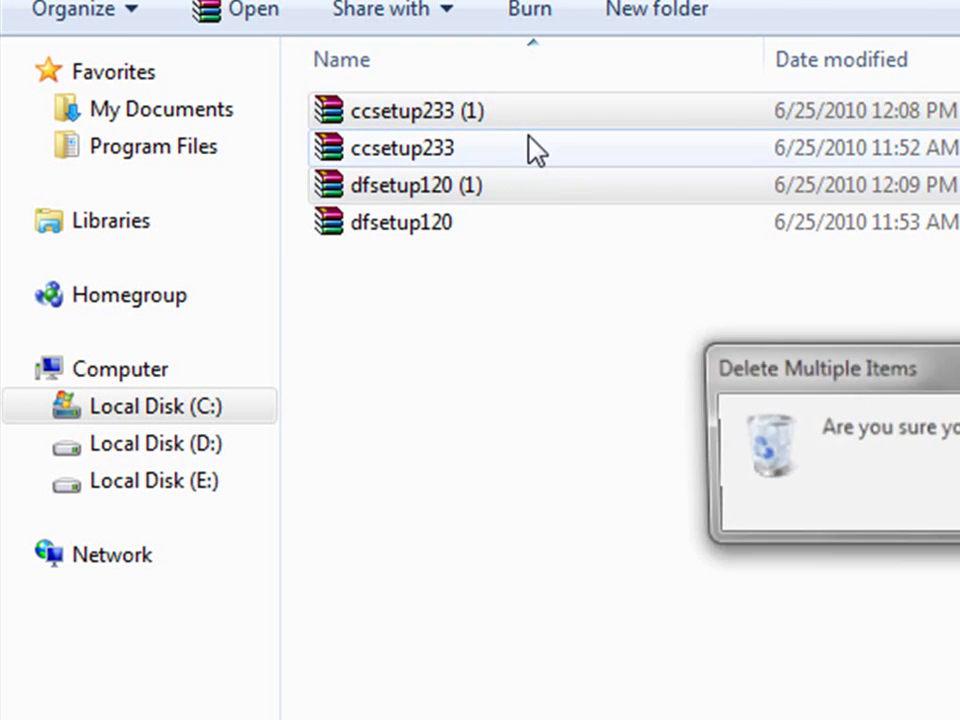
pyautogui.press('Return')
# Extract the ccsetup233 archive into a ccsetup233 folder inside Downloads and close WinRAR
pyautogui.click(522, 120)
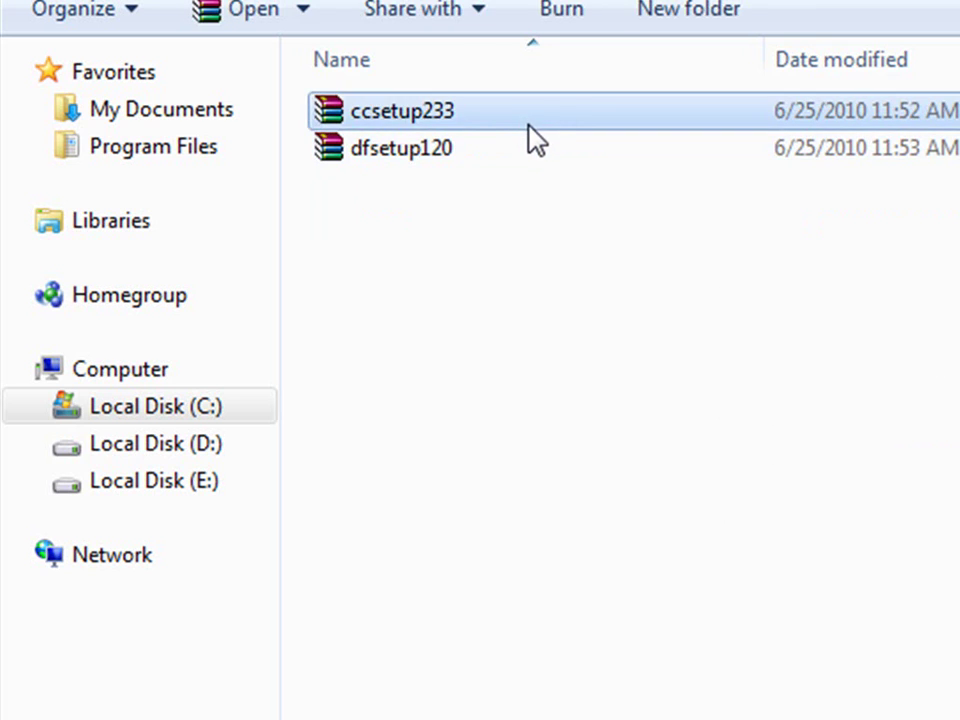
pyautogui.doubleClick(527, 122)
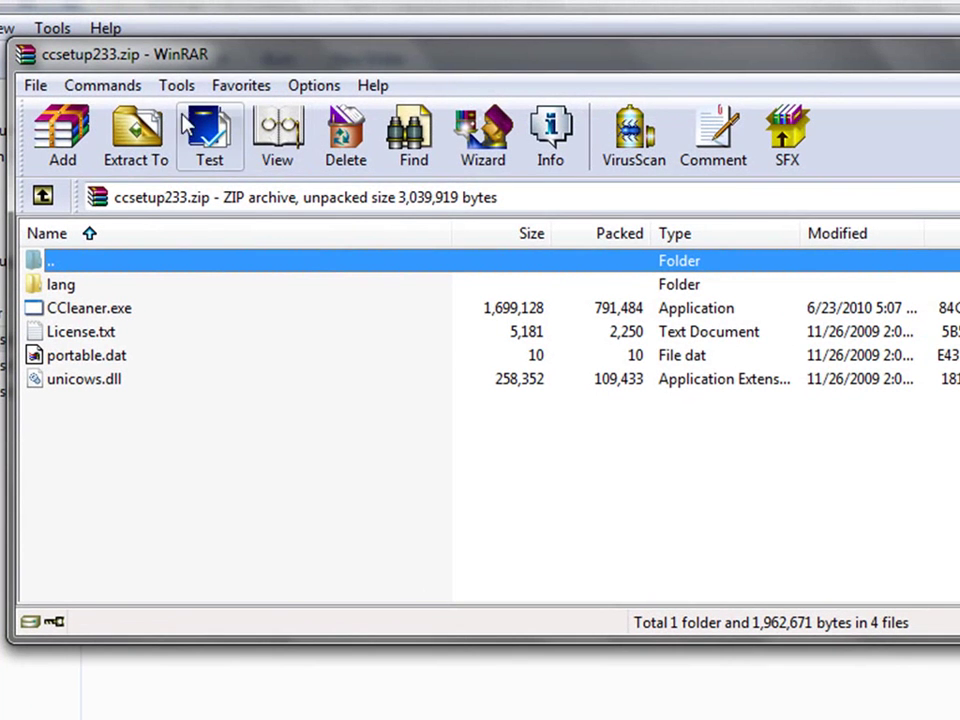
pyautogui.click(168, 140)
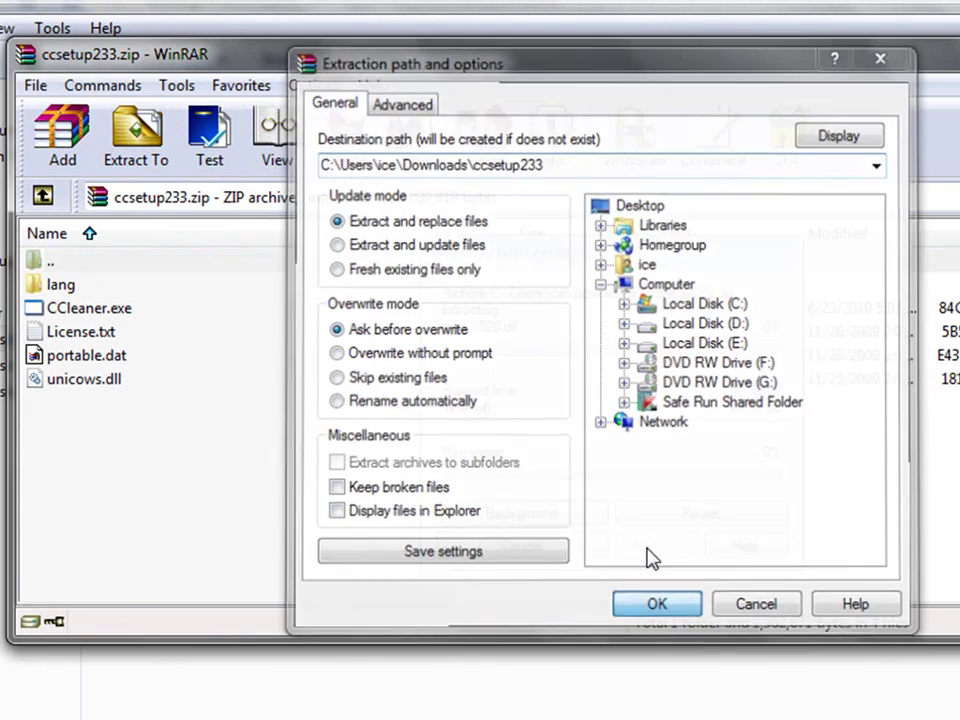
pyautogui.click(656, 606)
pyautogui.hotkey('alt', 'F4')
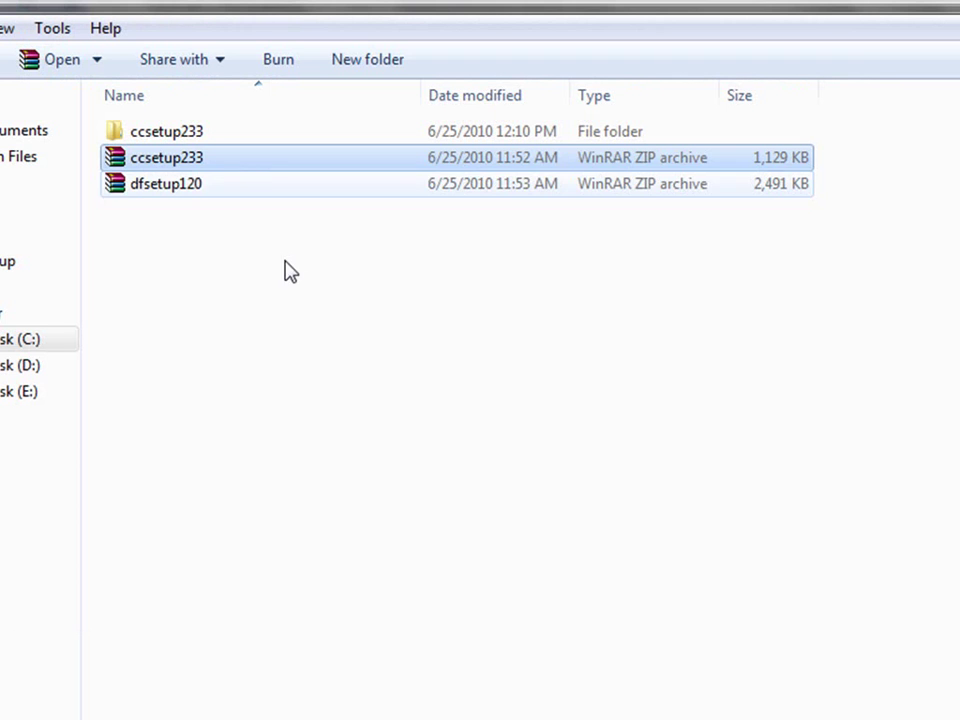
# Extract the dfsetup120 archive with the default extraction options and close WinRAR
pyautogui.doubleClick(163, 186)
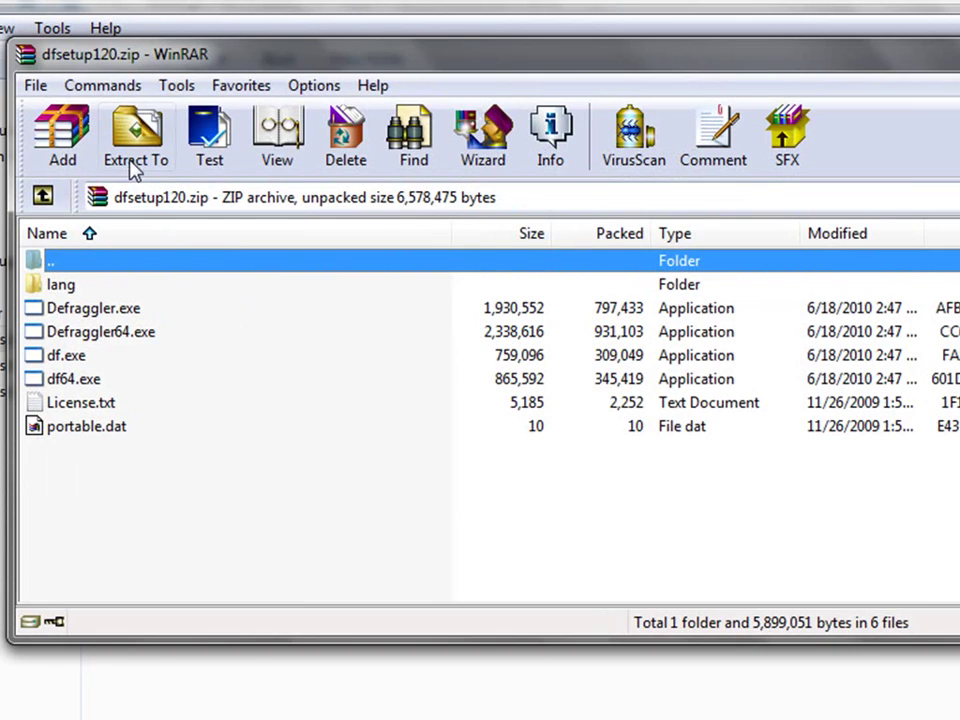
pyautogui.click(133, 168)
pyautogui.click(680, 608)
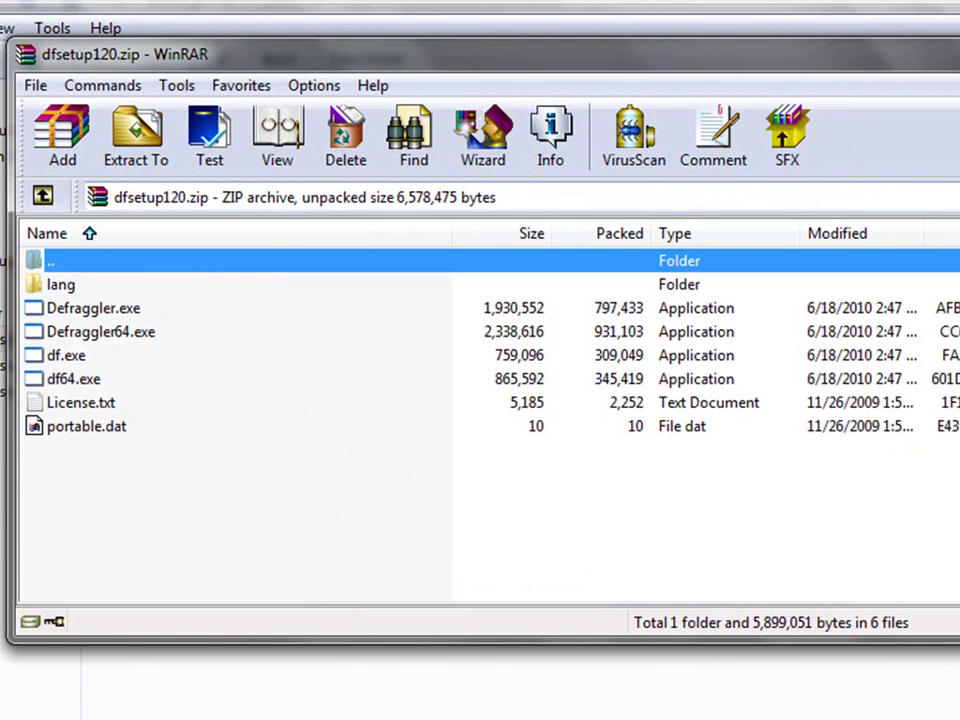
pyautogui.hotkey('alt', 'F4')
# Launch CCleaner from the extracted ccsetup233 folder and close the Chrome browser window
pyautogui.doubleClick(167, 134)
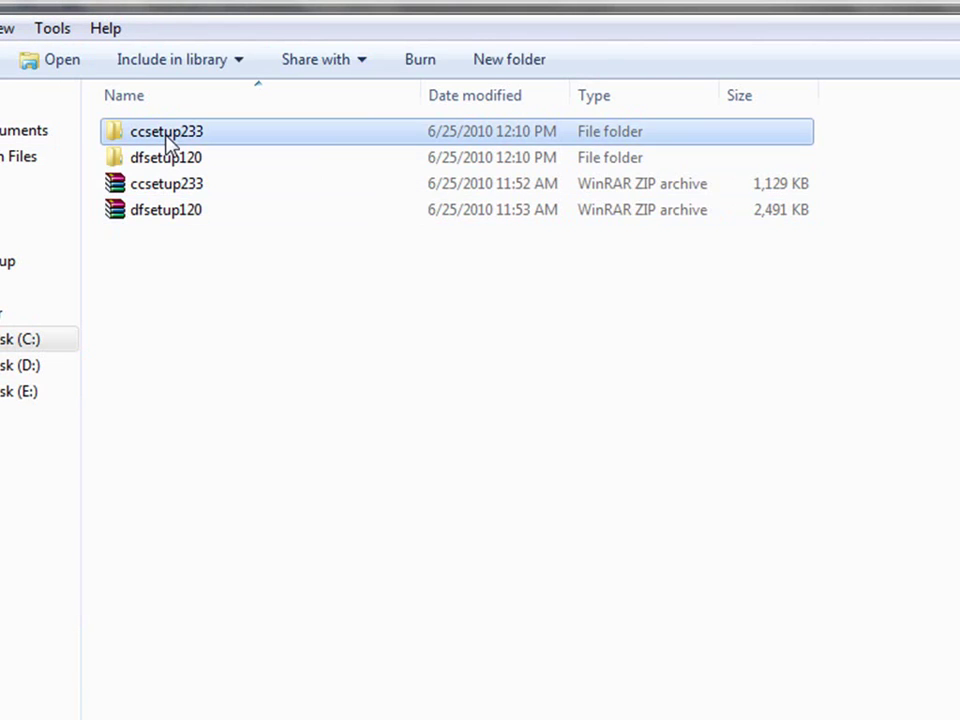
pyautogui.click(238, 176)
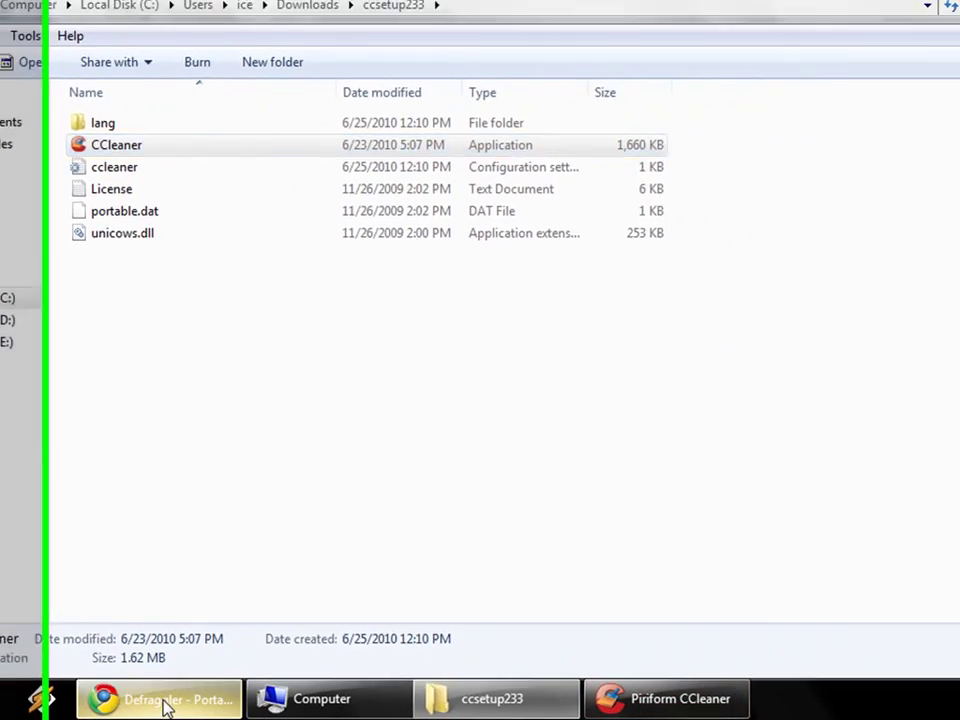
pyautogui.click(183, 705)
pyautogui.rightClick(182, 700)
pyautogui.click(181, 652)
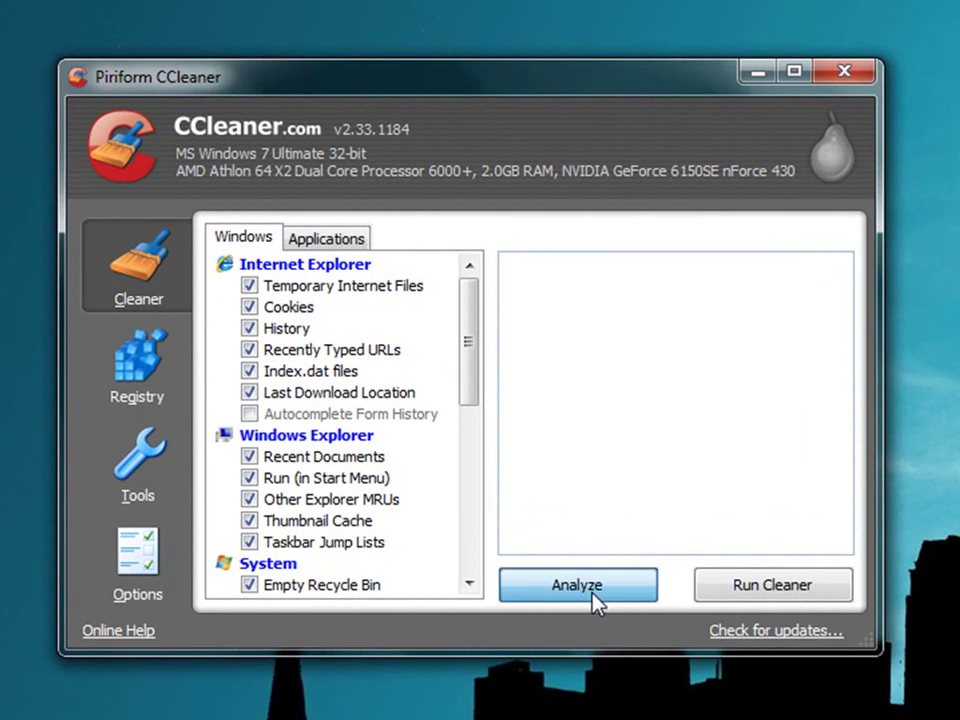
# Analyze the system with the default cleaning options, run the cleaner, and repeat the analysis to check the result
pyautogui.click(593, 593)
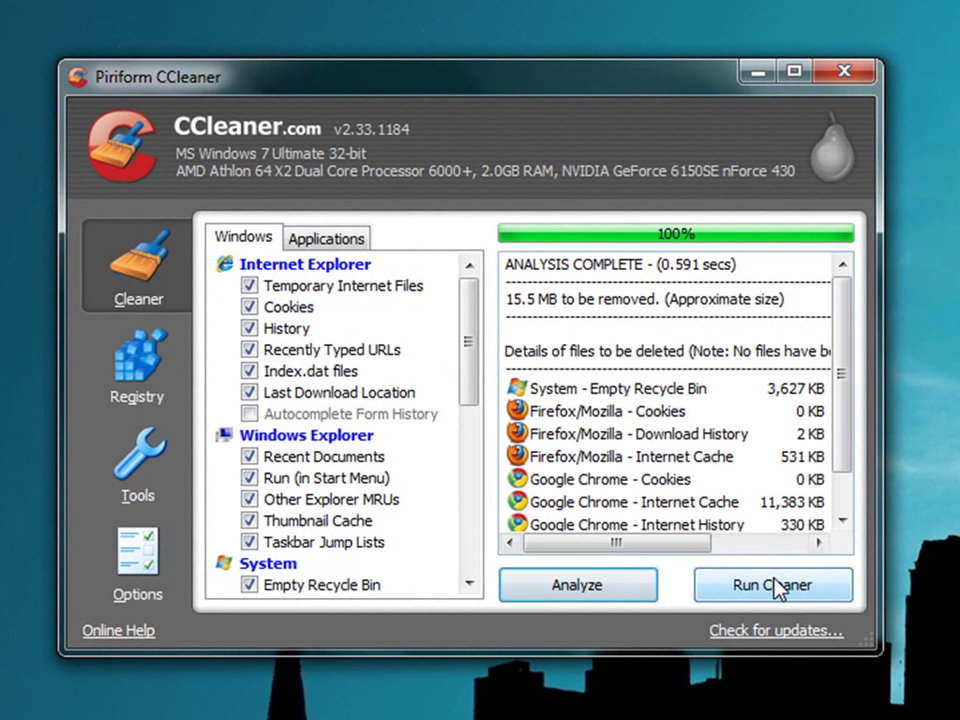
pyautogui.scroll(-1, 851, 392)
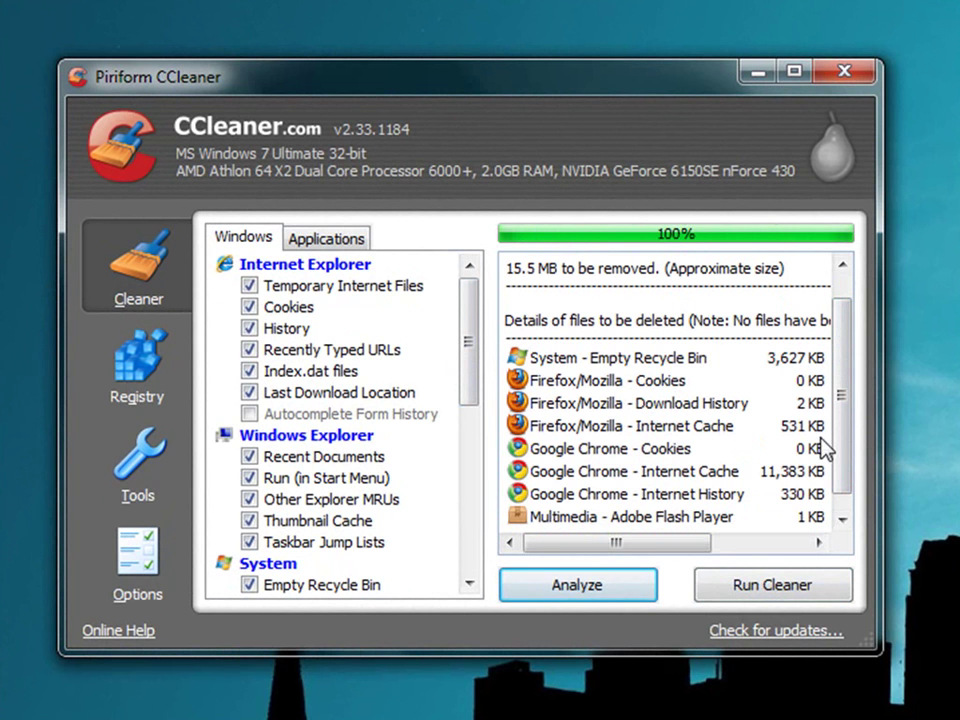
pyautogui.scroll(2, 840, 455)
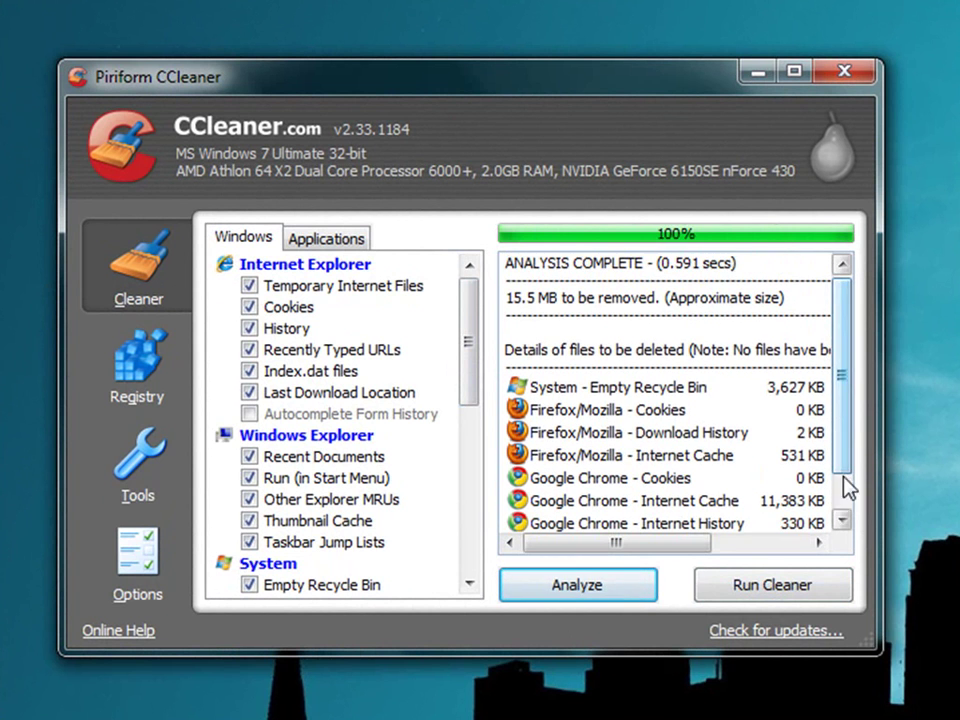
pyautogui.click(816, 598)
pyautogui.click(674, 320)
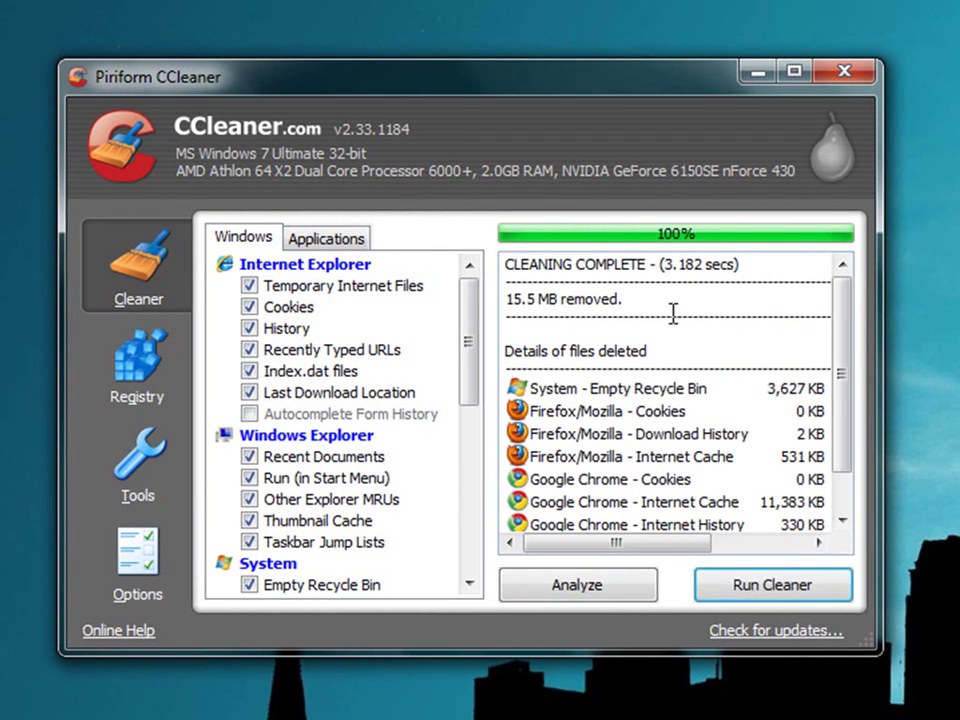
pyautogui.click(604, 592)
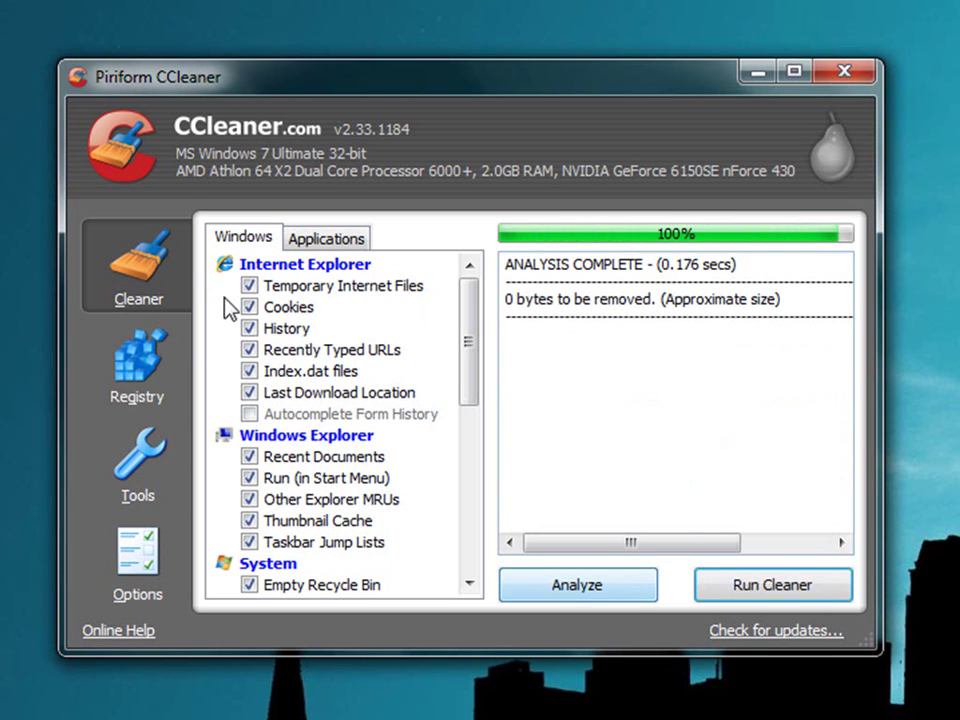
# Scan the registry for issues with all Registry Integrity categories checked, and close CCleaner
pyautogui.click(163, 373)
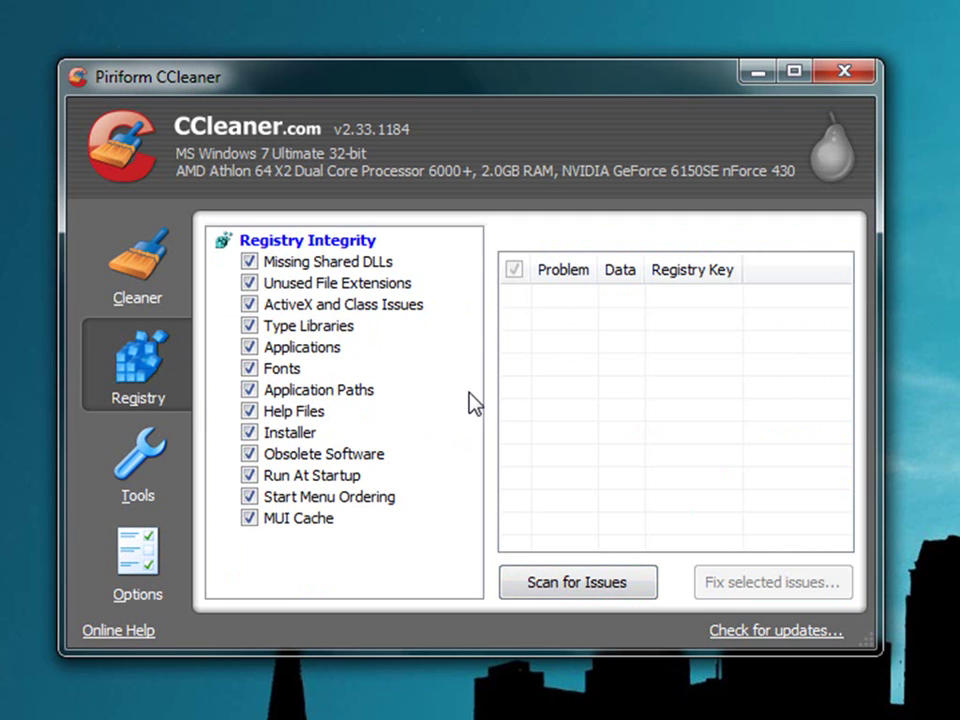
pyautogui.click(559, 584)
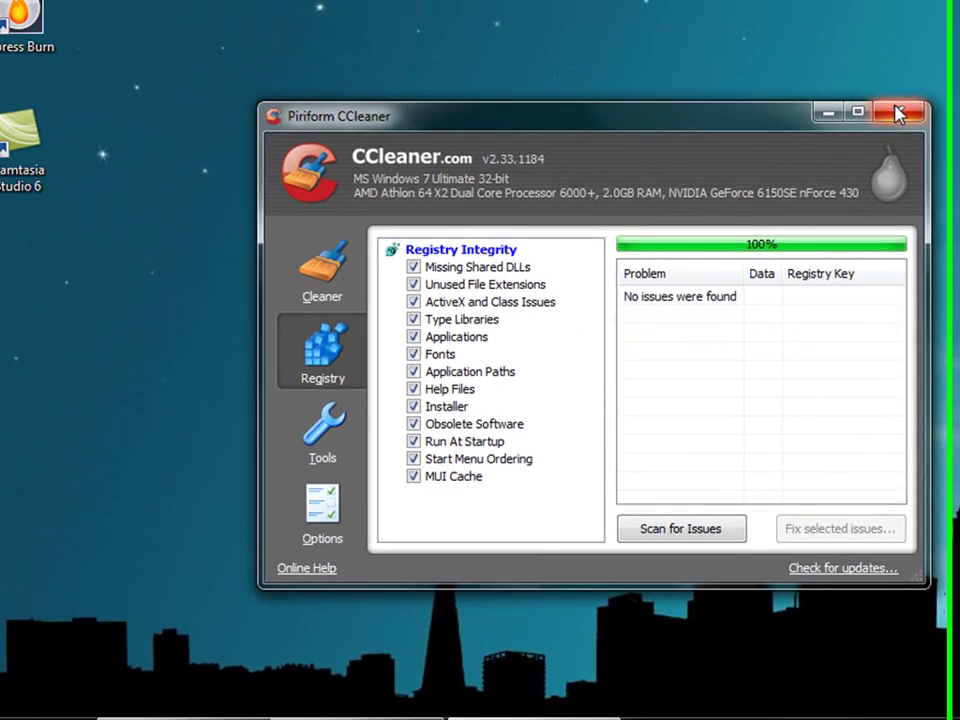
pyautogui.click(843, 71)
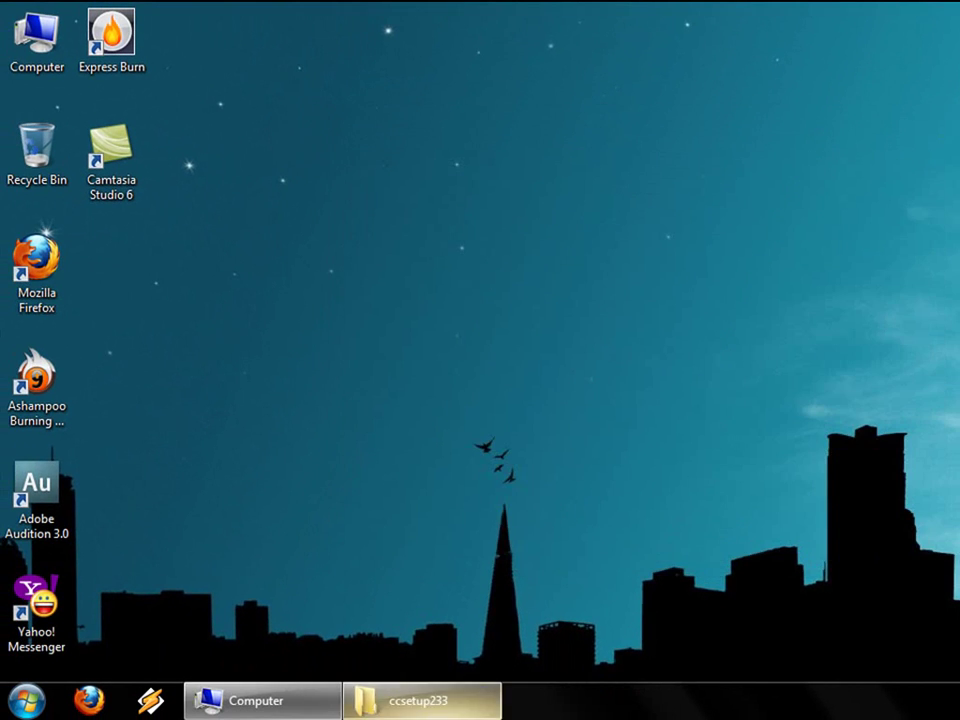
# Launch the Defraggler application, not Defraggler64, from the extracted dfsetup120 folder and enlarge its window
pyautogui.click(421, 700)
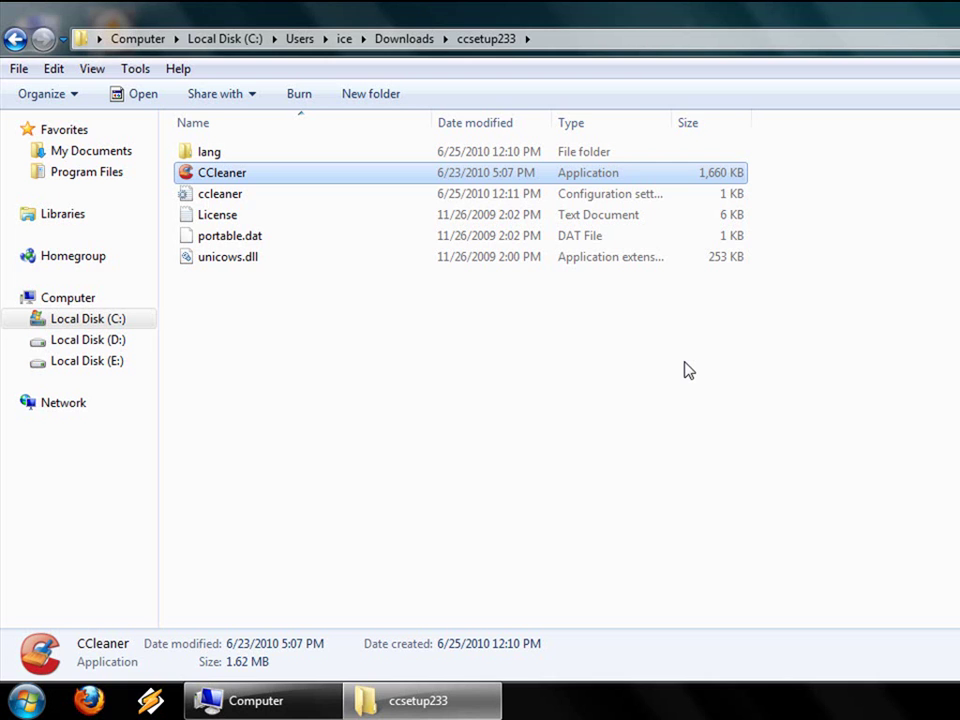
pyautogui.click(15, 38)
pyautogui.doubleClick(229, 176)
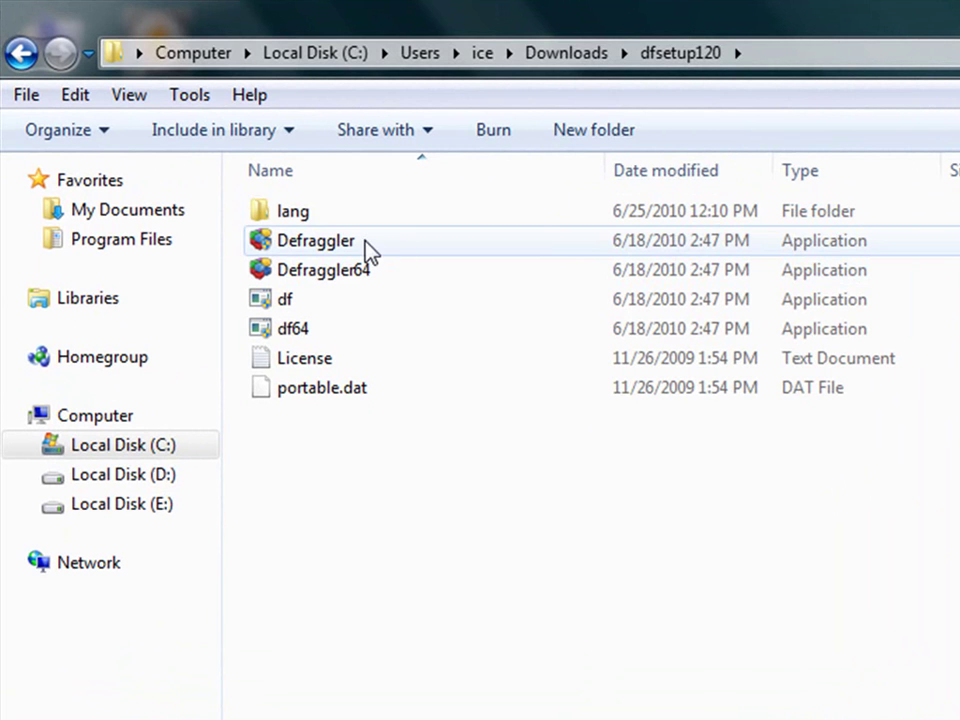
pyautogui.click(369, 251)
pyautogui.click(437, 278)
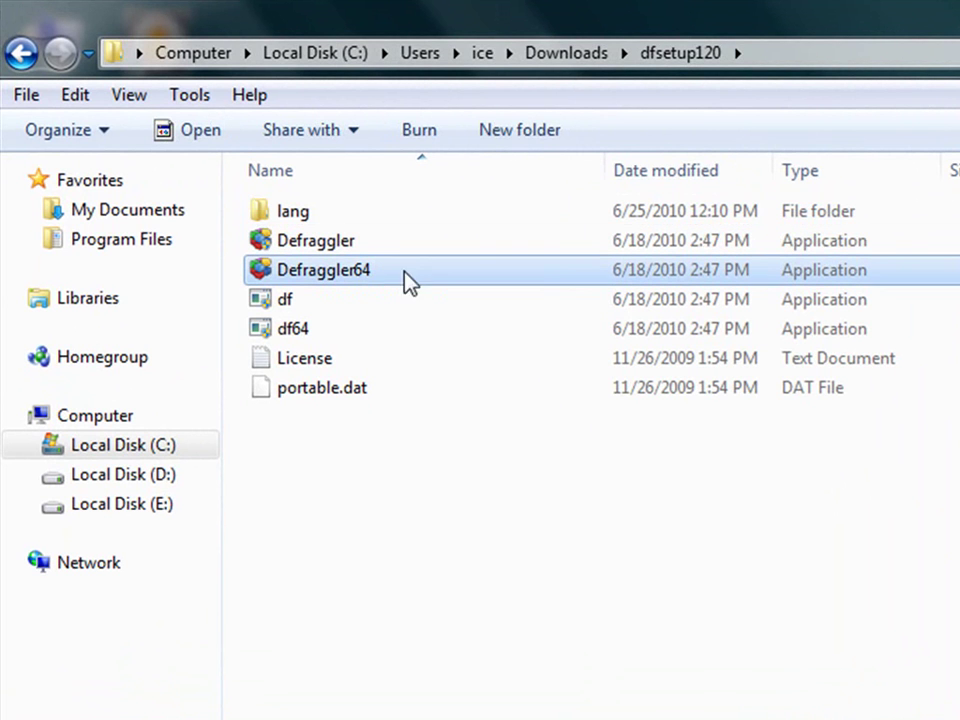
pyautogui.click(400, 246)
pyautogui.doubleClick(400, 246)
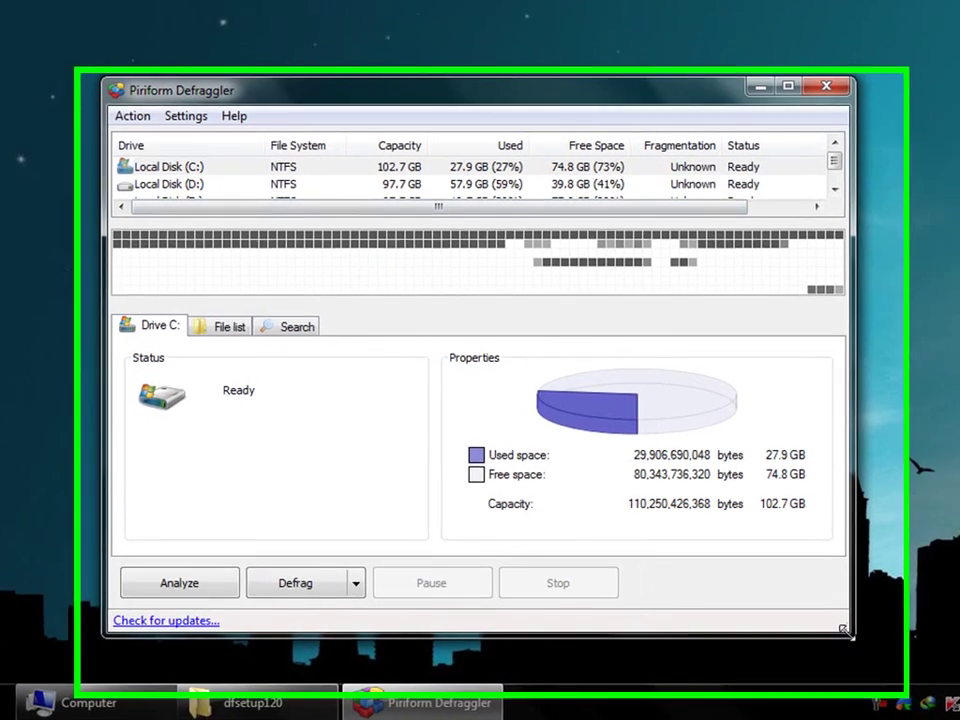
pyautogui.moveTo(850, 634); pyautogui.dragTo(925, 655)
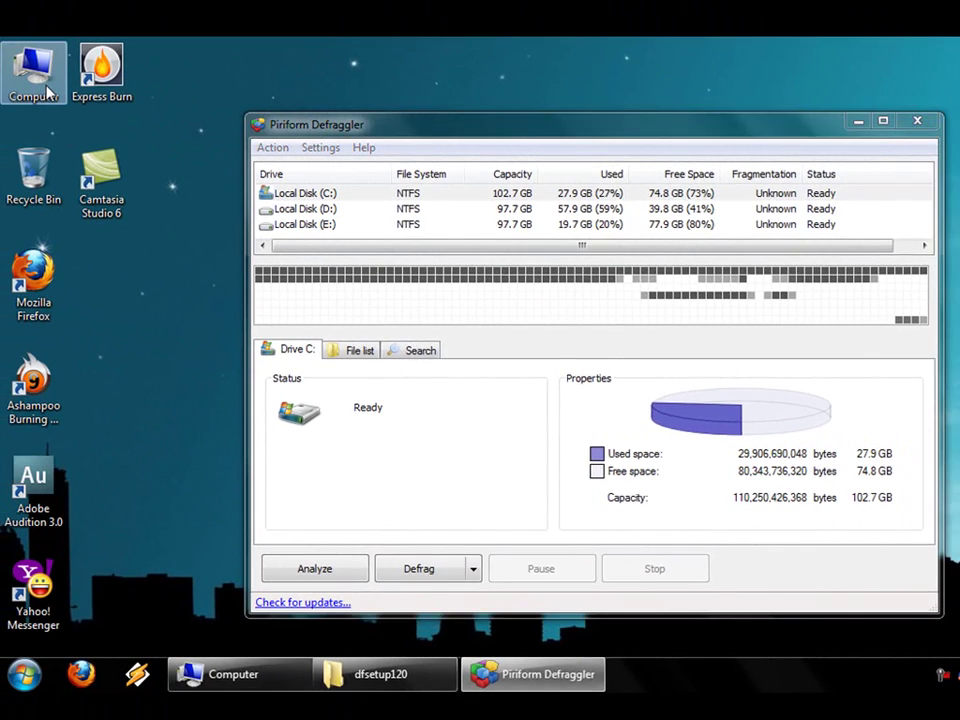
# Open the Computer window and look over local disks C:, D: and E:
pyautogui.doubleClick(38, 75)
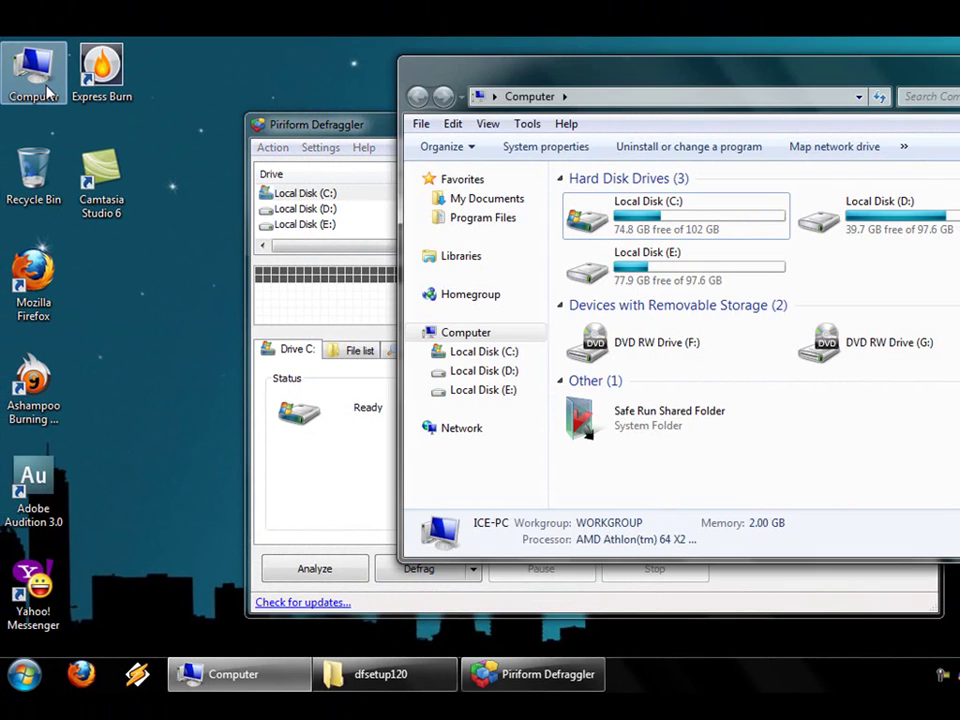
pyautogui.doubleClick(662, 78)
pyautogui.click(500, 185)
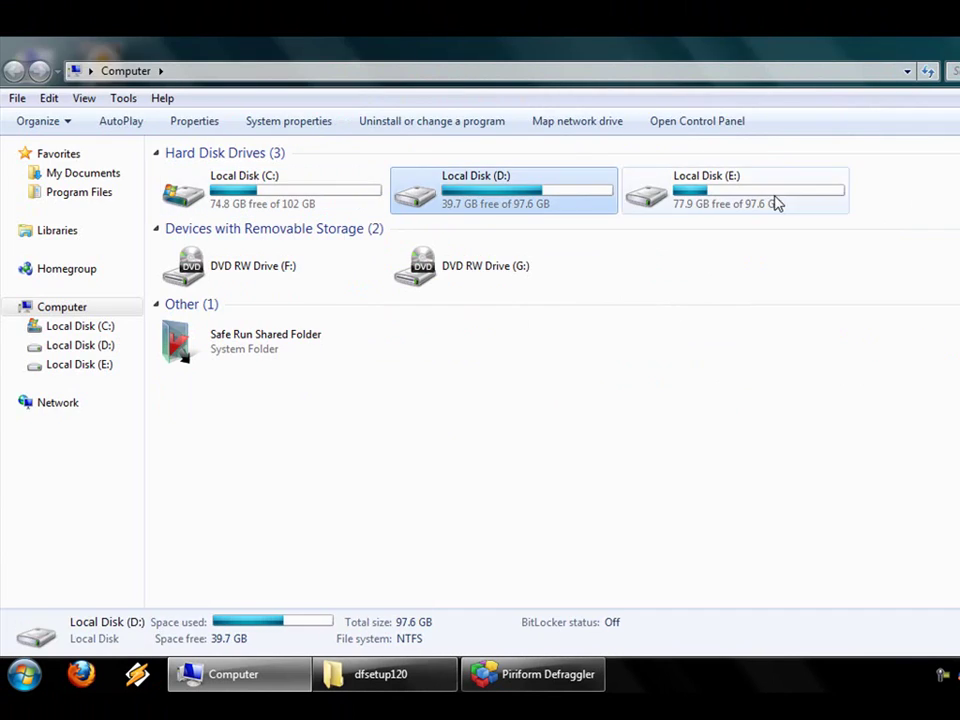
pyautogui.click(690, 185)
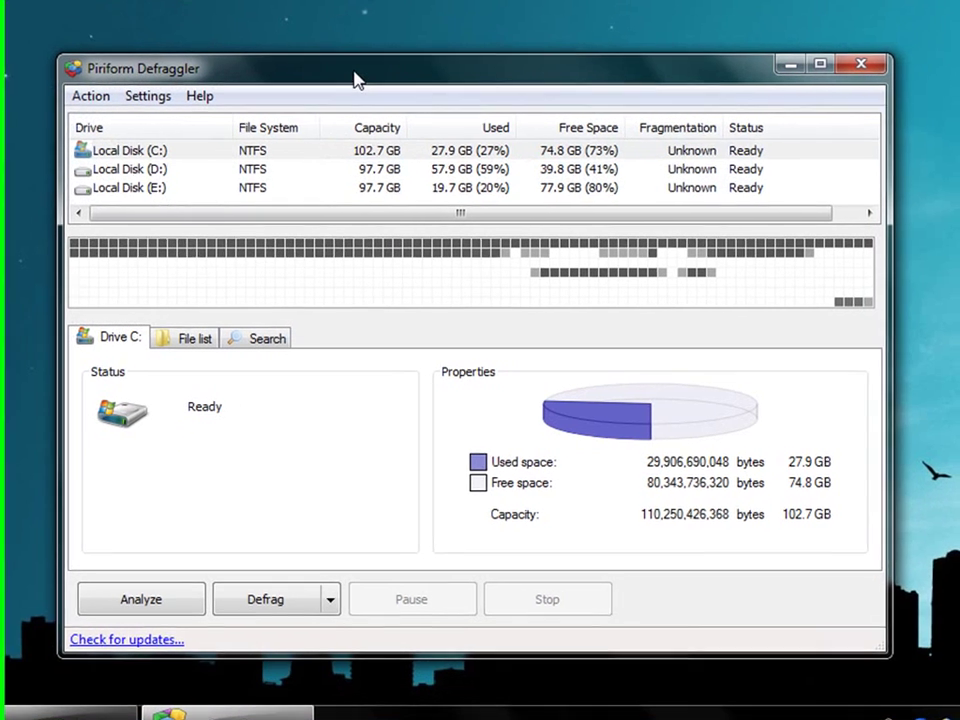
# Analyze the fragmentation of local disks C:, D: and E: one after another in Defraggler
pyautogui.click(176, 149)
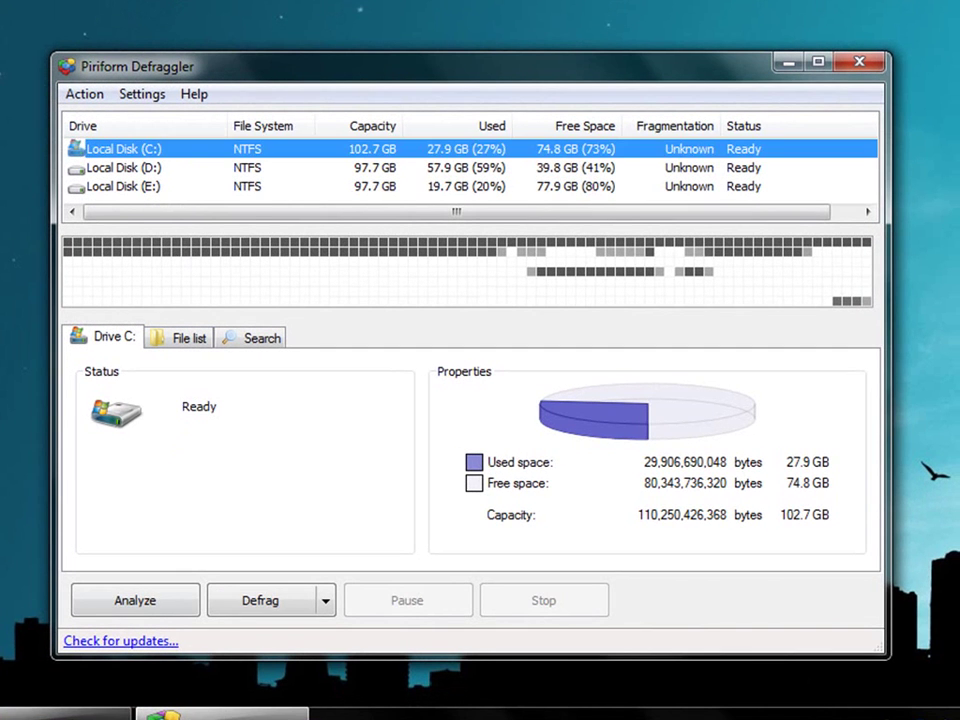
pyautogui.click(158, 607)
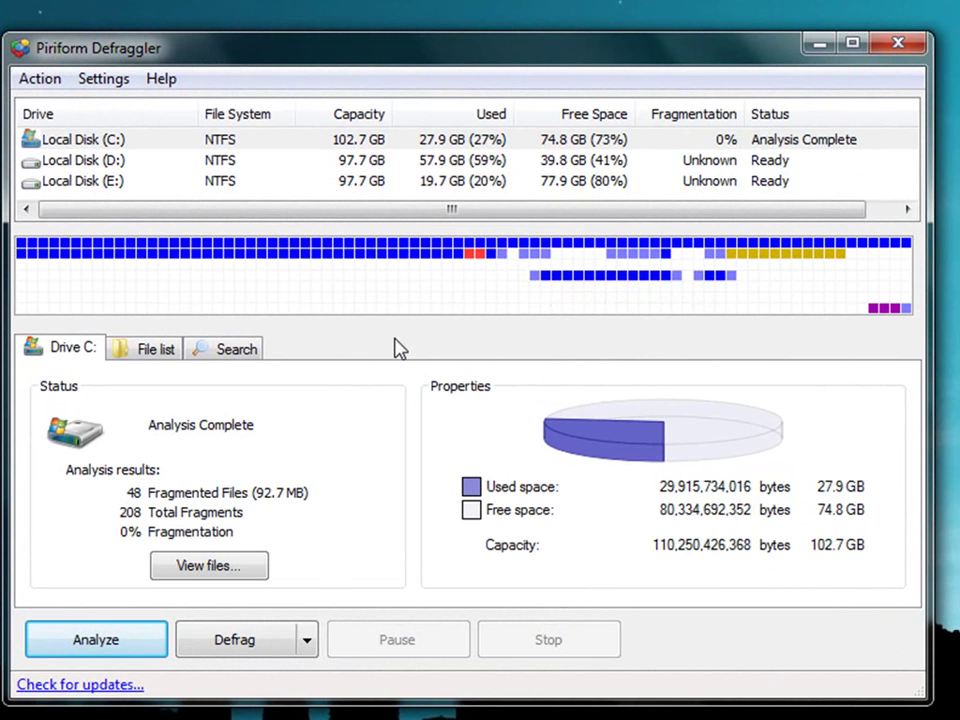
pyautogui.click(114, 158)
pyautogui.click(92, 636)
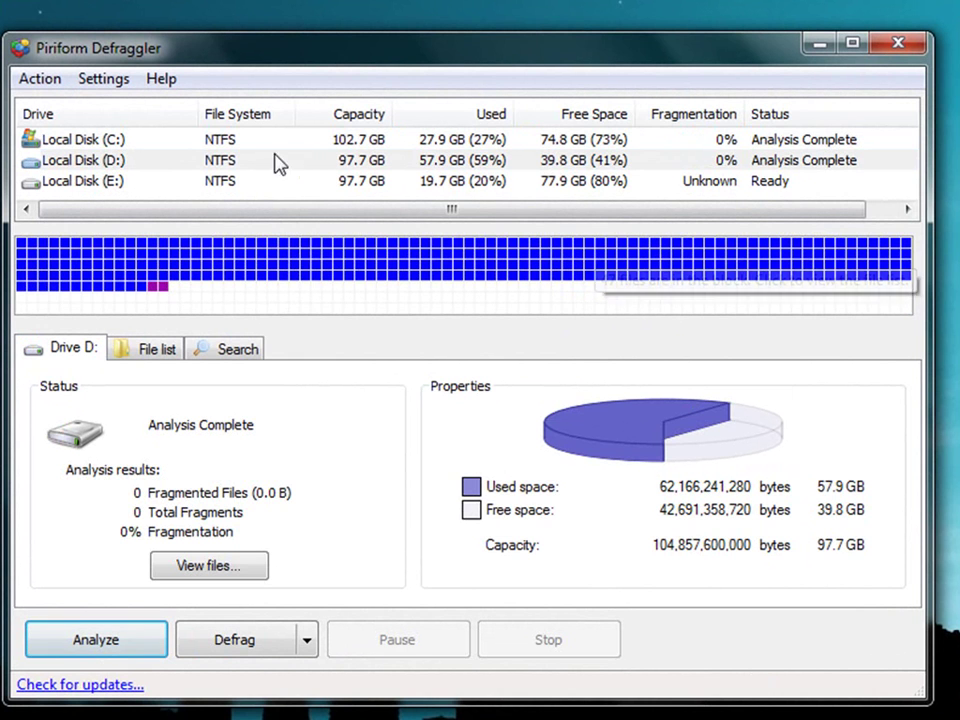
pyautogui.click(135, 182)
pyautogui.click(114, 633)
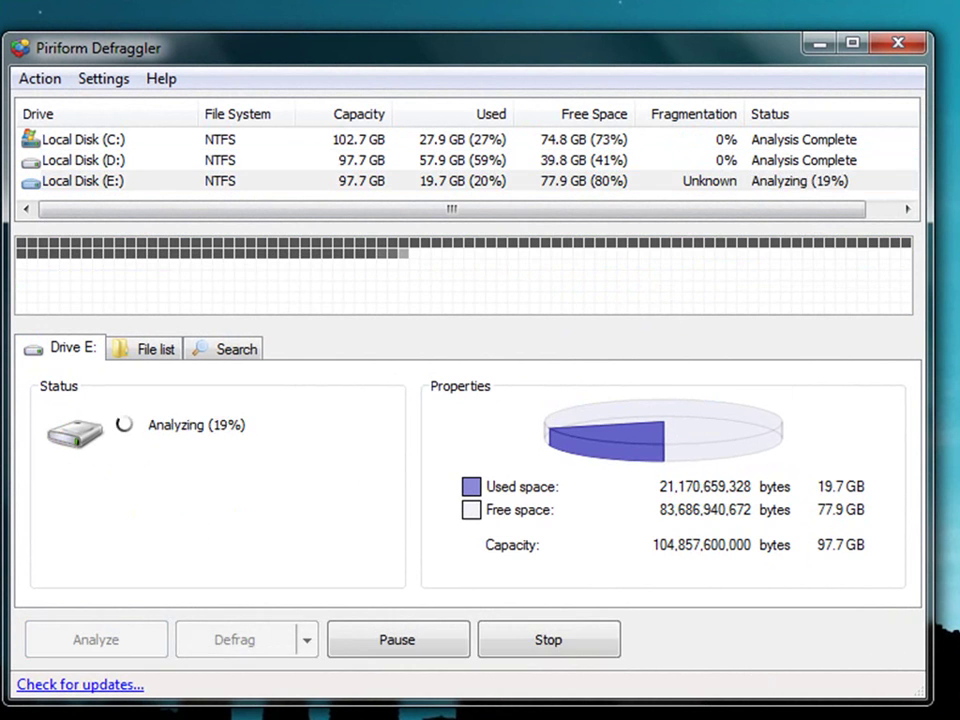
# Select Local Disk (C:) again and repeat its fragmentation analysis
pyautogui.click(92, 155)
pyautogui.click(90, 142)
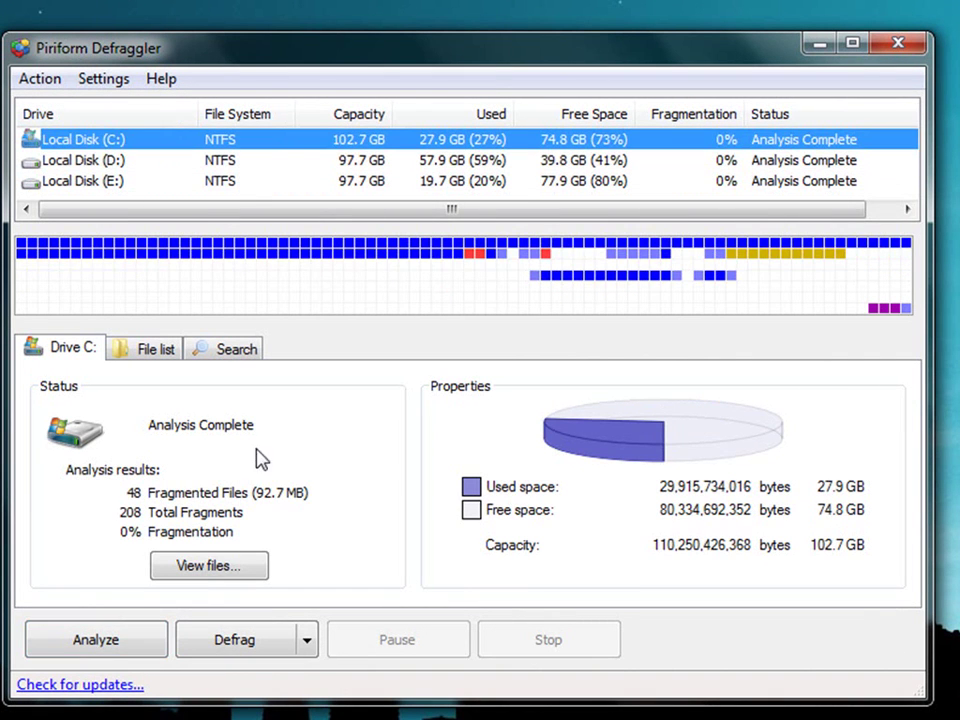
pyautogui.click(132, 634)
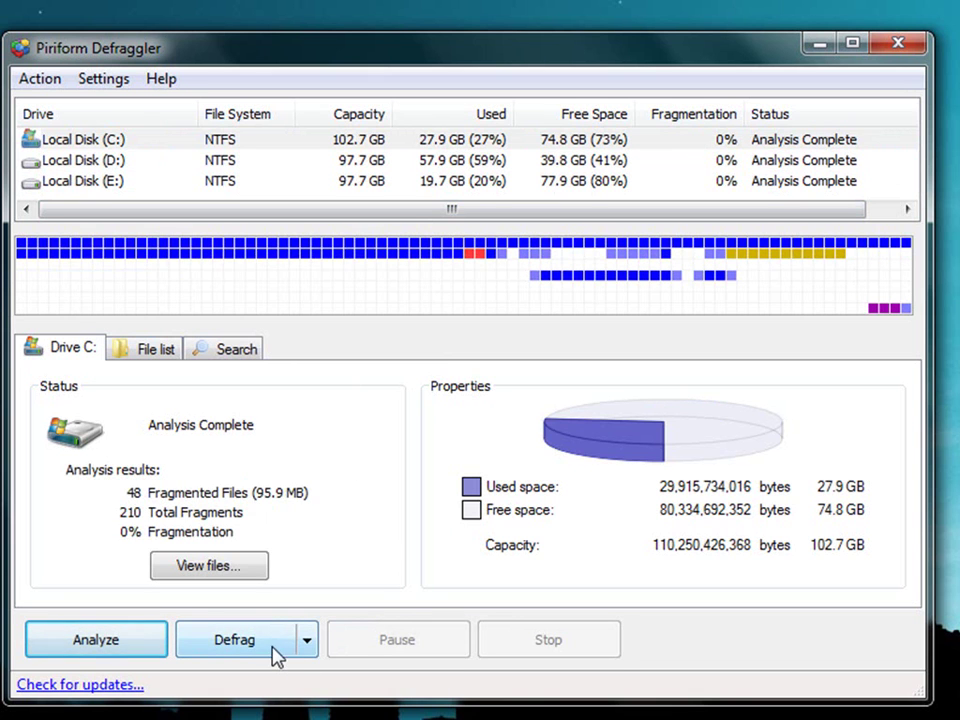
# Start defragmenting Local Disk (C:), stop the run before it completes and close Defraggler
pyautogui.click(276, 650)
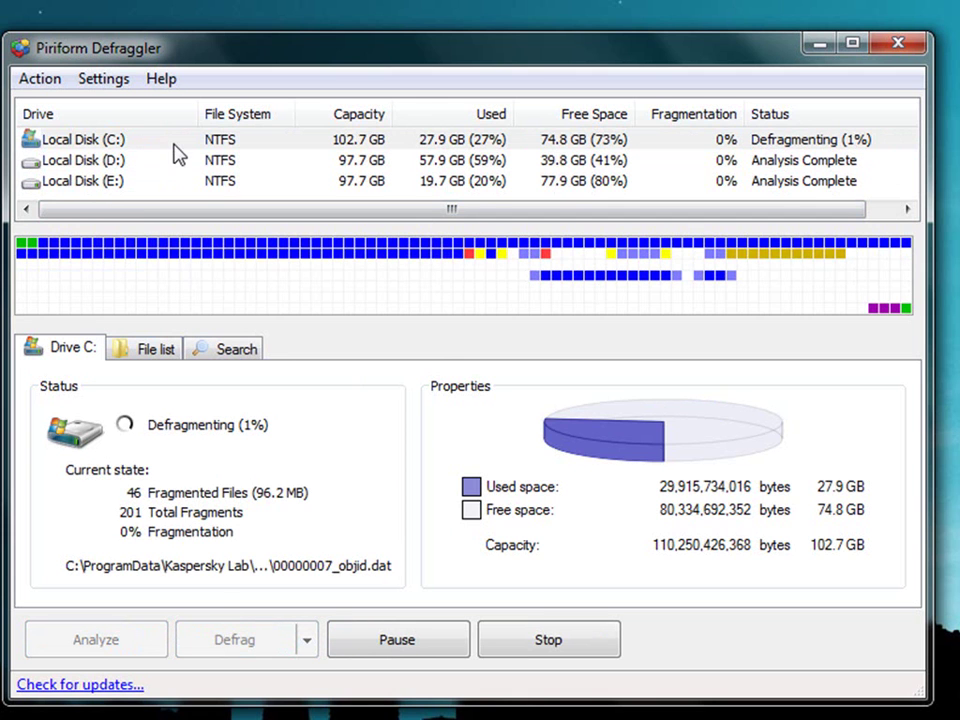
pyautogui.click(589, 637)
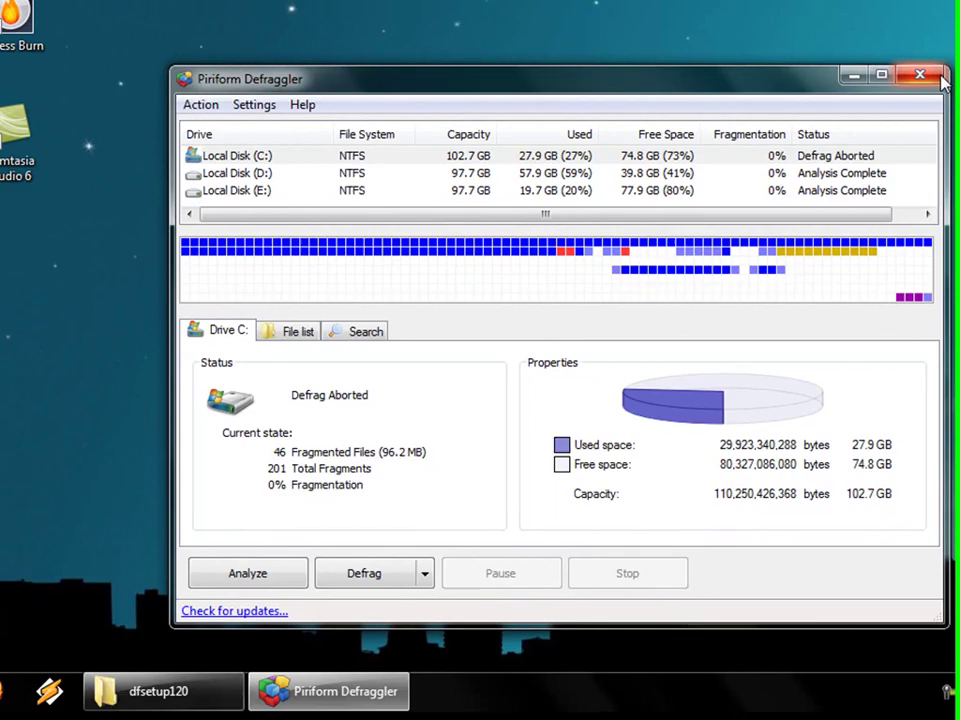
pyautogui.click(897, 42)
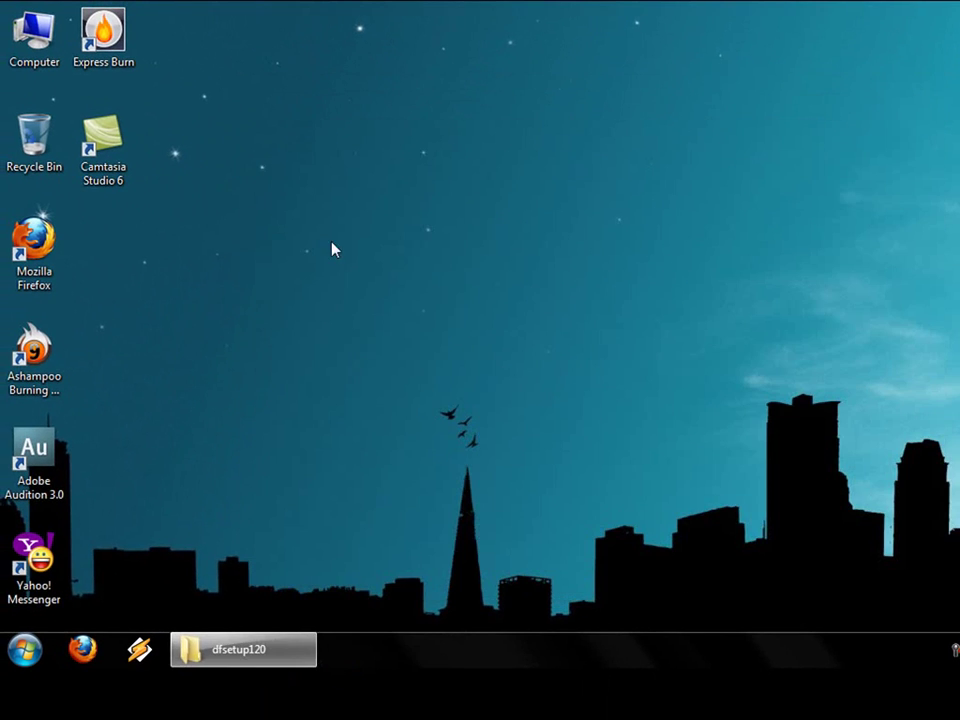
# Rename the extracted ccsetup233 folder in Downloads as CCleaner, copying the name from the application file inside it
pyautogui.click(218, 660)
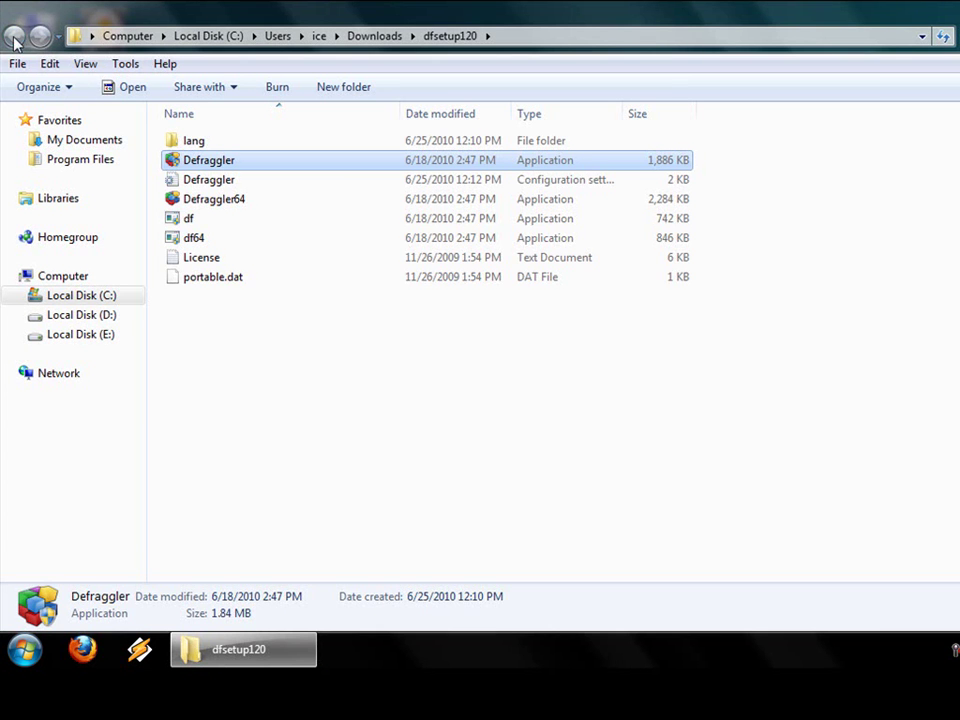
pyautogui.click(13, 38)
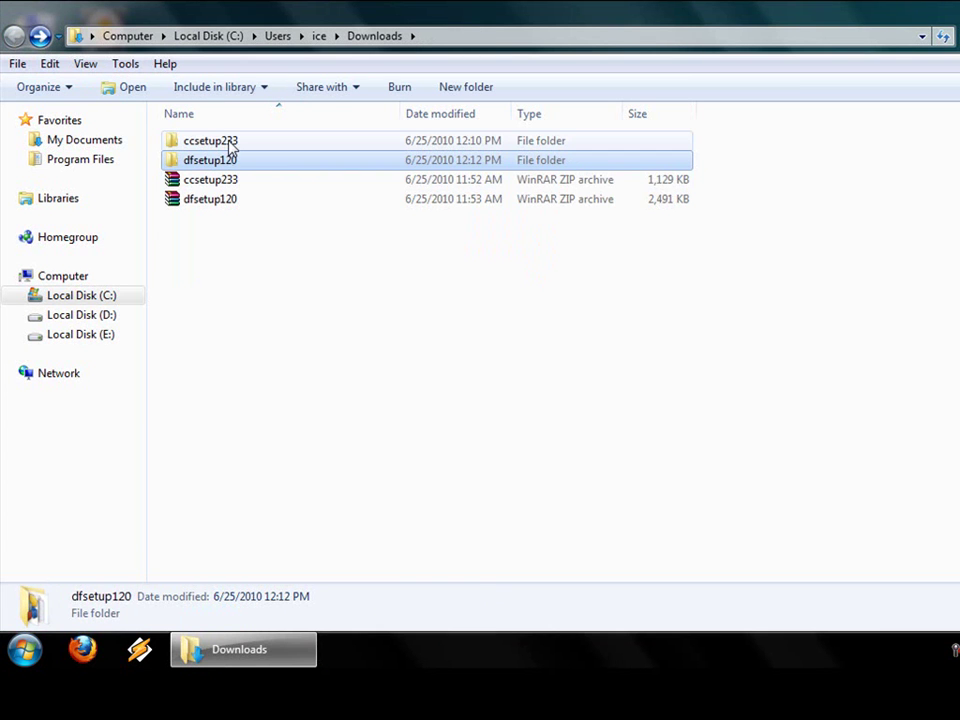
pyautogui.doubleClick(229, 147)
pyautogui.click(229, 165)
pyautogui.click(229, 165)
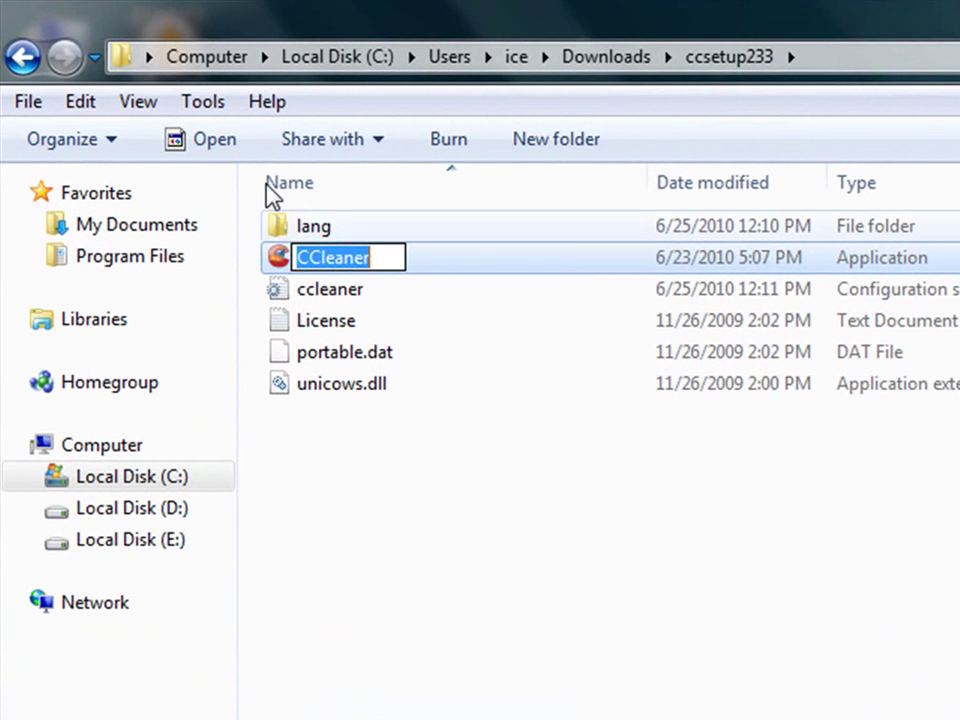
pyautogui.hotkey('ctrl', 'c')
pyautogui.click(24, 62)
pyautogui.press('F2')
pyautogui.hotkey('ctrl', 'v')
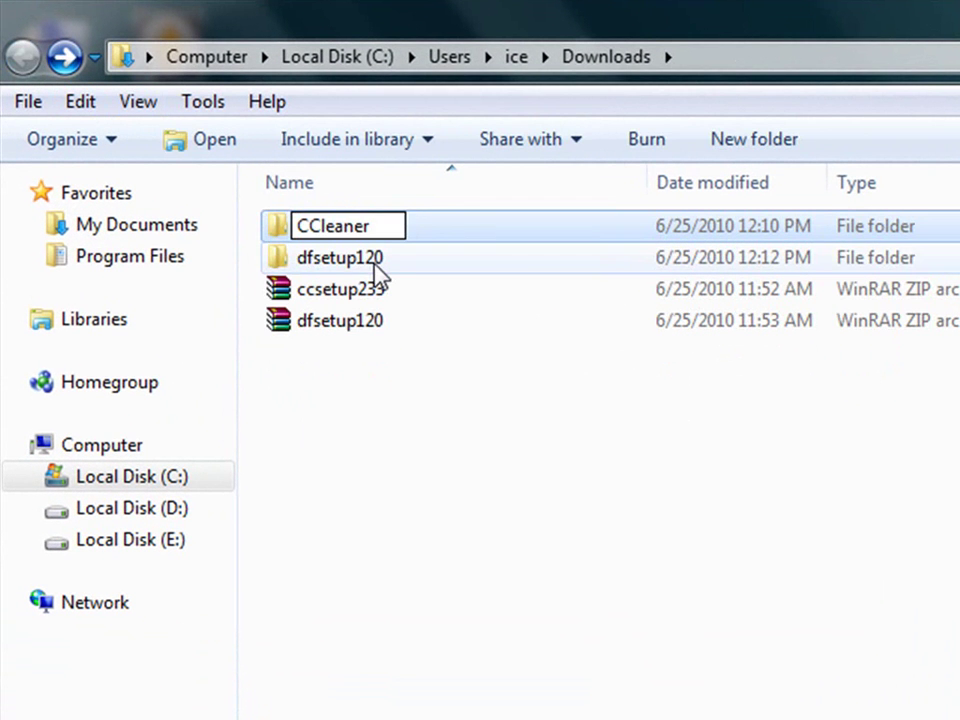
# Rename the extracted dfsetup120 folder in Downloads as Defraggler, copying the name from the application file inside it
pyautogui.click(368, 262)
pyautogui.doubleClick(372, 262)
pyautogui.click(369, 257)
pyautogui.press('F2')
pyautogui.hotkey('ctrl', 'c')
pyautogui.click(23, 62)
pyautogui.click(388, 259)
pyautogui.press('F2')
pyautogui.hotkey('ctrl', 'v')
pyautogui.press('Return')
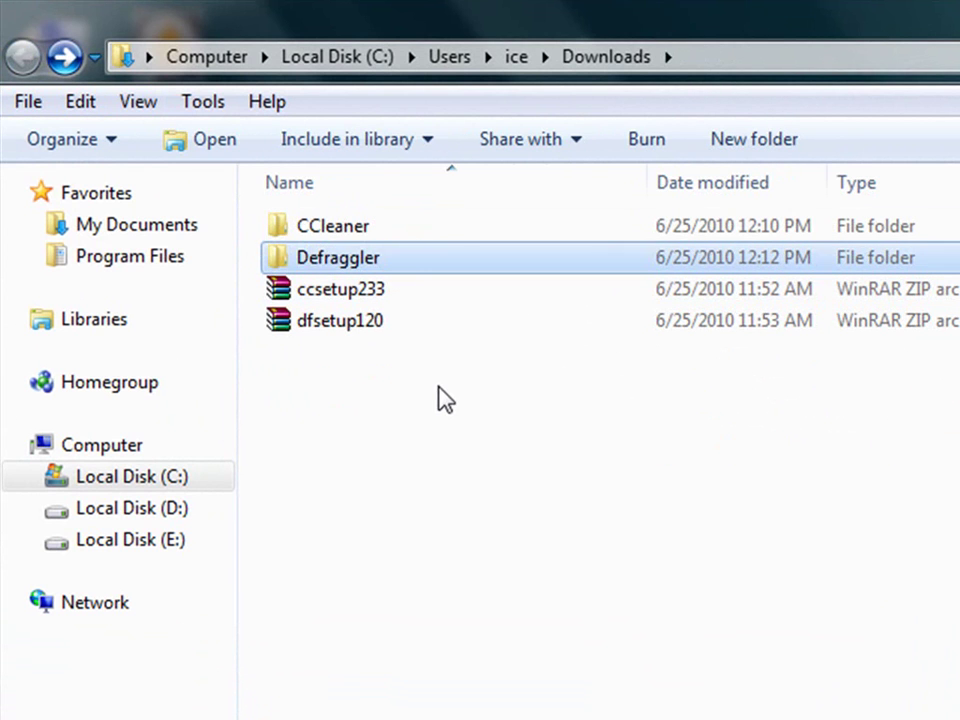
pyautogui.click(446, 398)
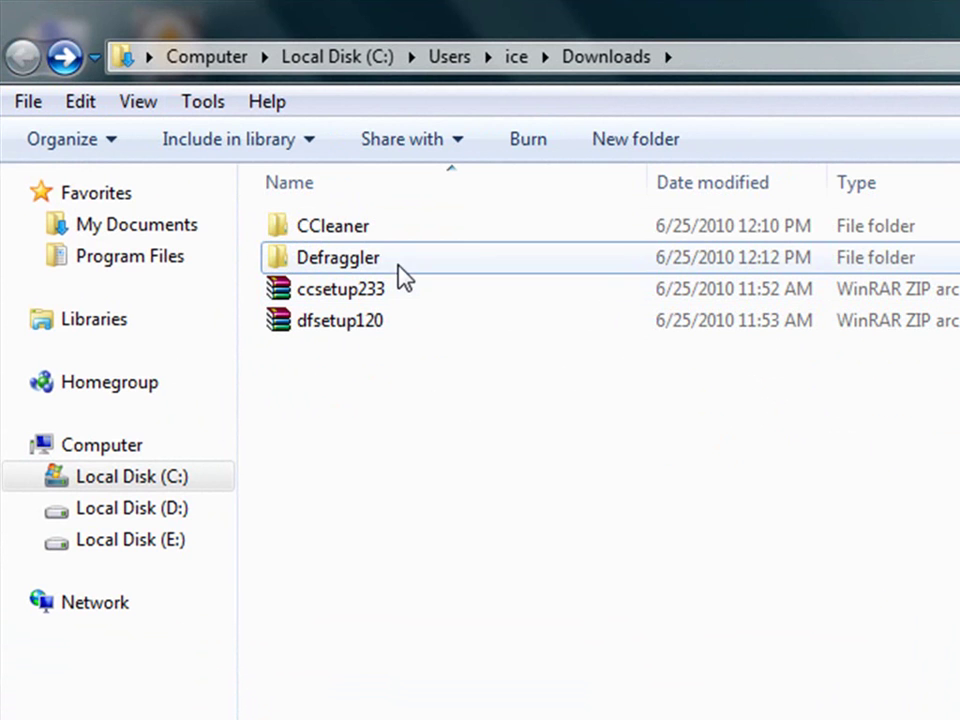
# Cut the CCleaner and Defraggler folders from Downloads and go to Program Files on Local Disk (C:)
pyautogui.keyDown('shift'); pyautogui.click(397, 237); pyautogui.keyUp('shift')
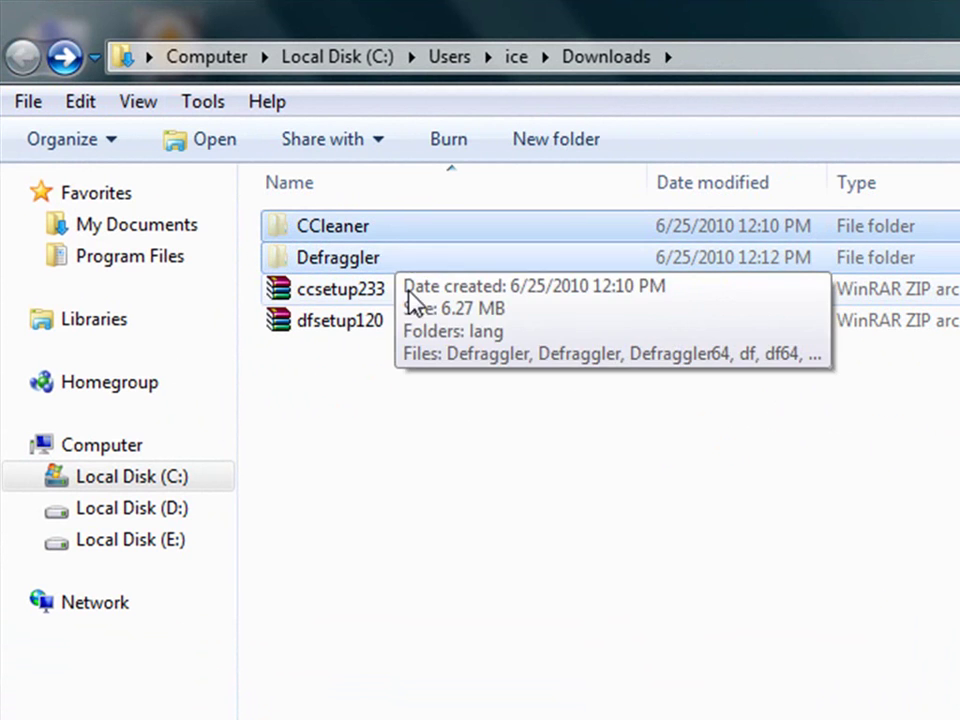
pyautogui.click(207, 264)
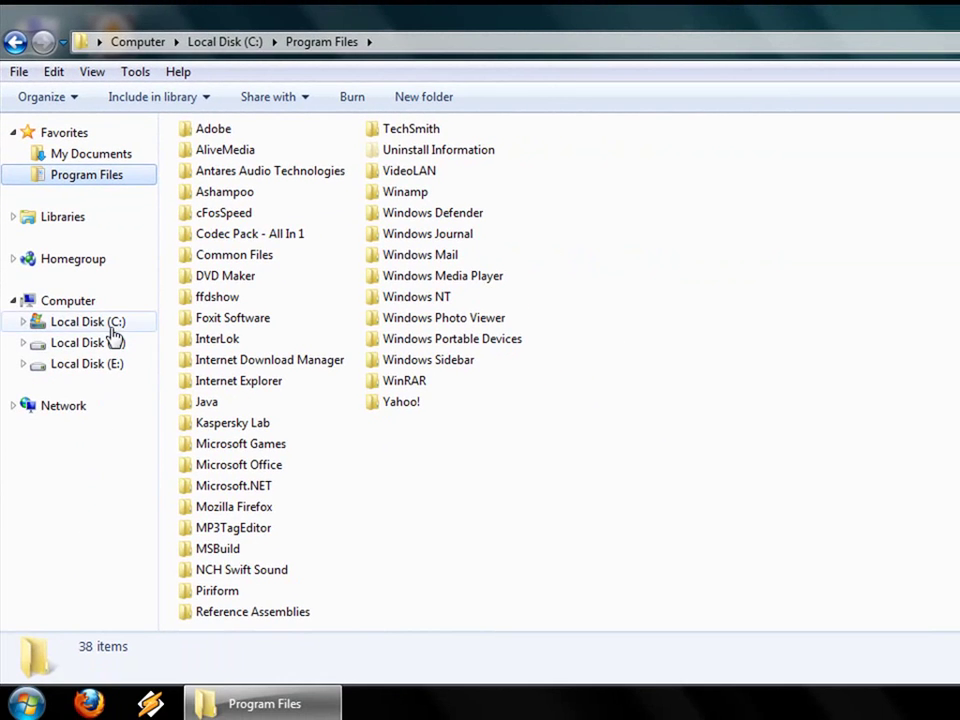
pyautogui.click(165, 476)
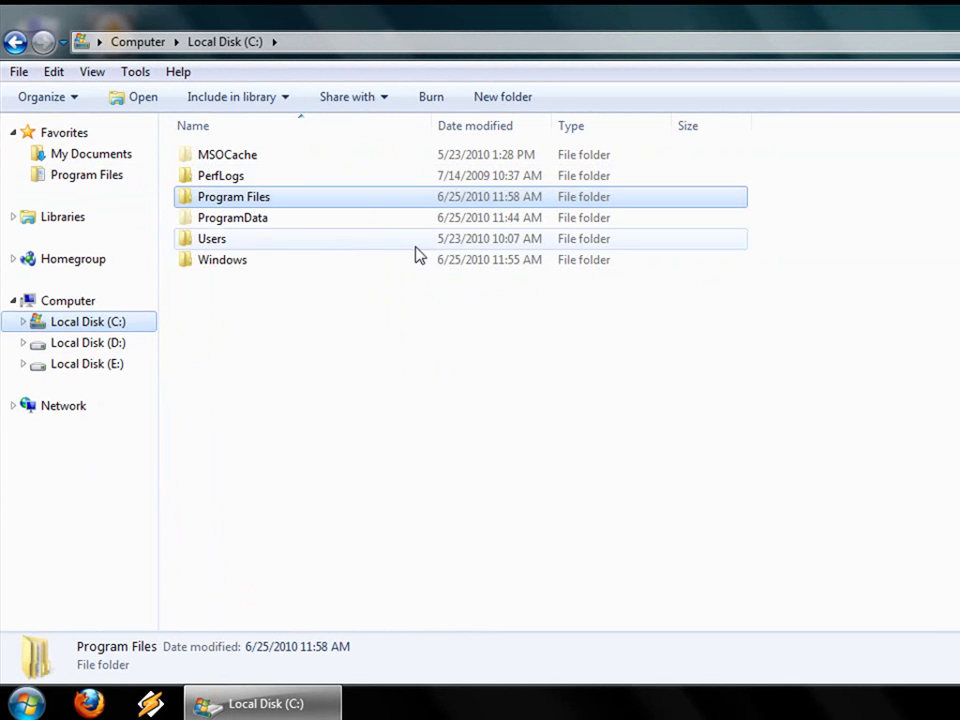
pyautogui.doubleClick(281, 207)
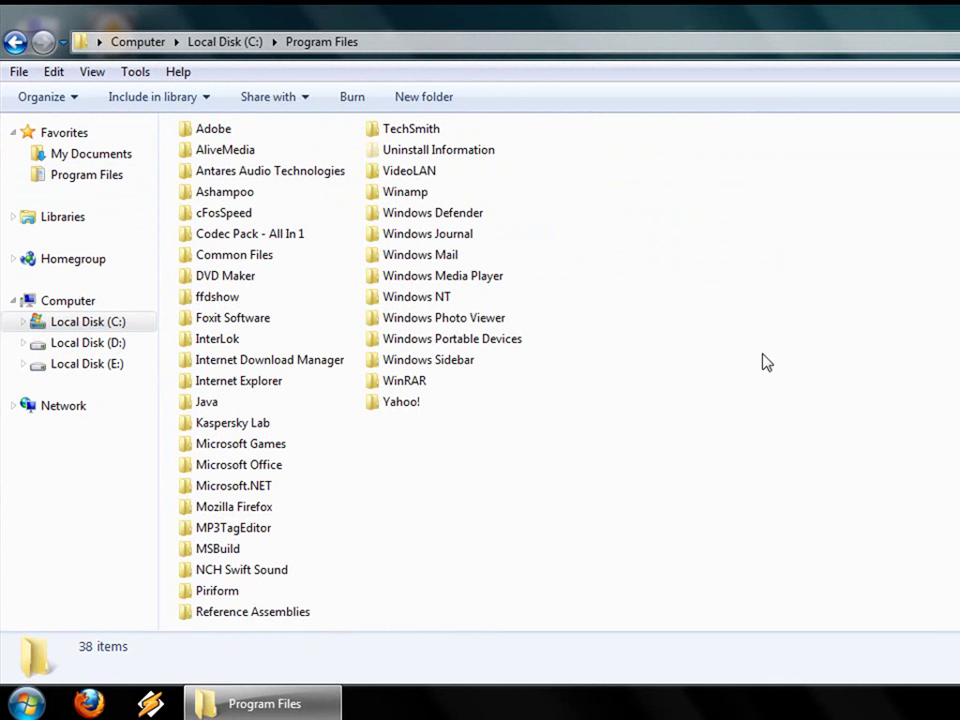
pyautogui.rightClick(686, 277)
pyautogui.moveTo(750, 499)
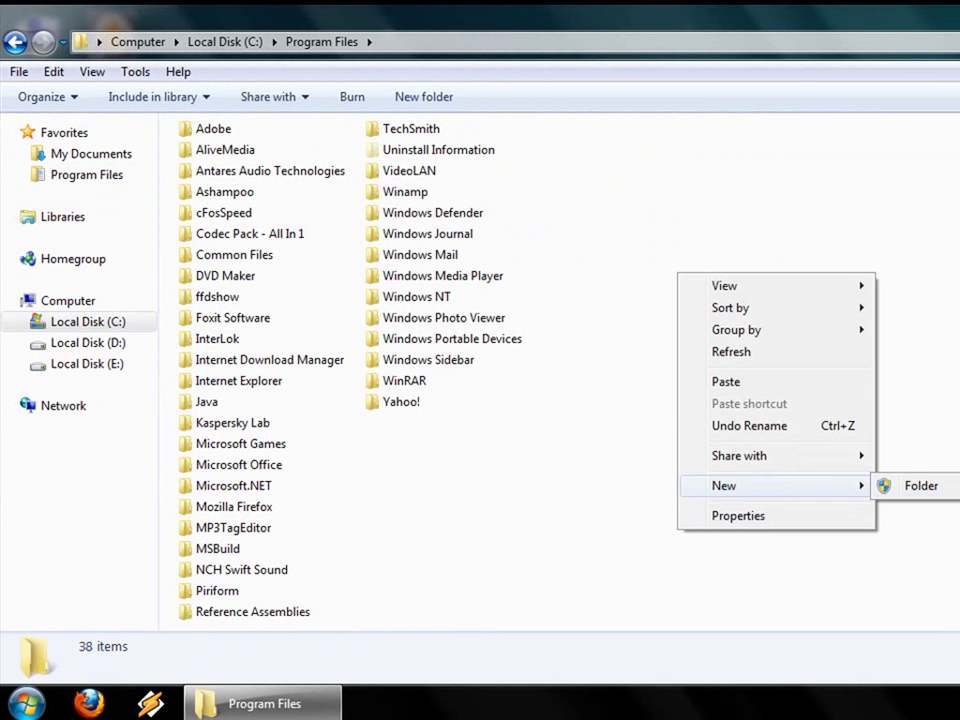
pyautogui.click(950, 487)
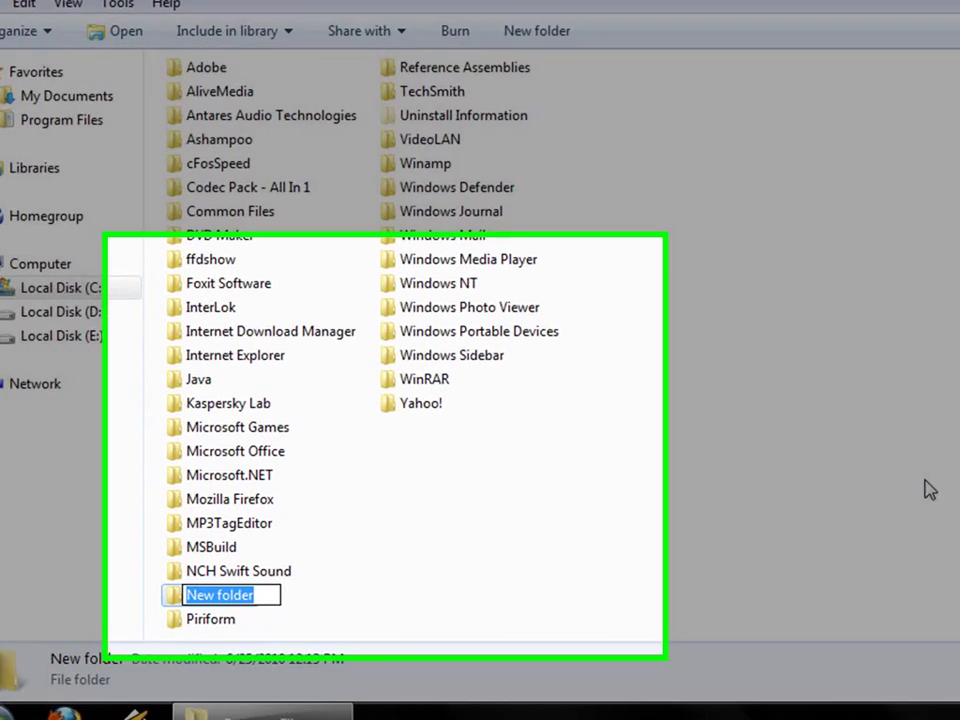
pyautogui.write('Ice')
pyautogui.press('BackSpace')
pyautogui.press('BackSpace')
pyautogui.press('BackSpace')
pyautogui.write('pif')
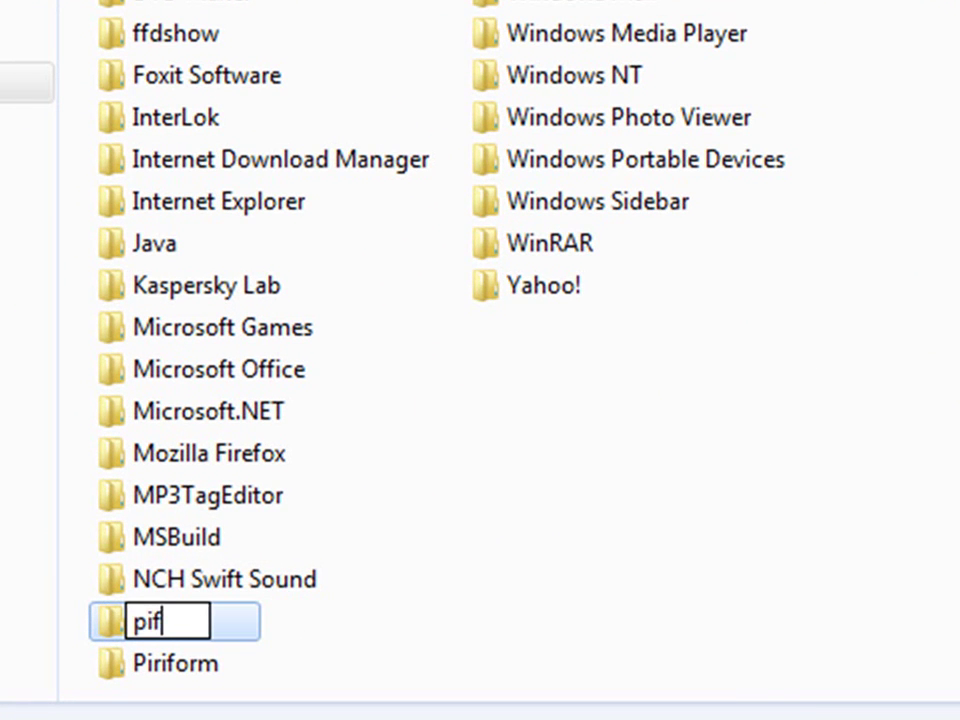
pyautogui.press('BackSpace')
pyautogui.press('BackSpace')
pyautogui.press('BackSpace')
pyautogui.write('Pifi')
pyautogui.press('BackSpace')
pyautogui.press('BackSpace')
pyautogui.write('riform')
pyautogui.press('Escape')
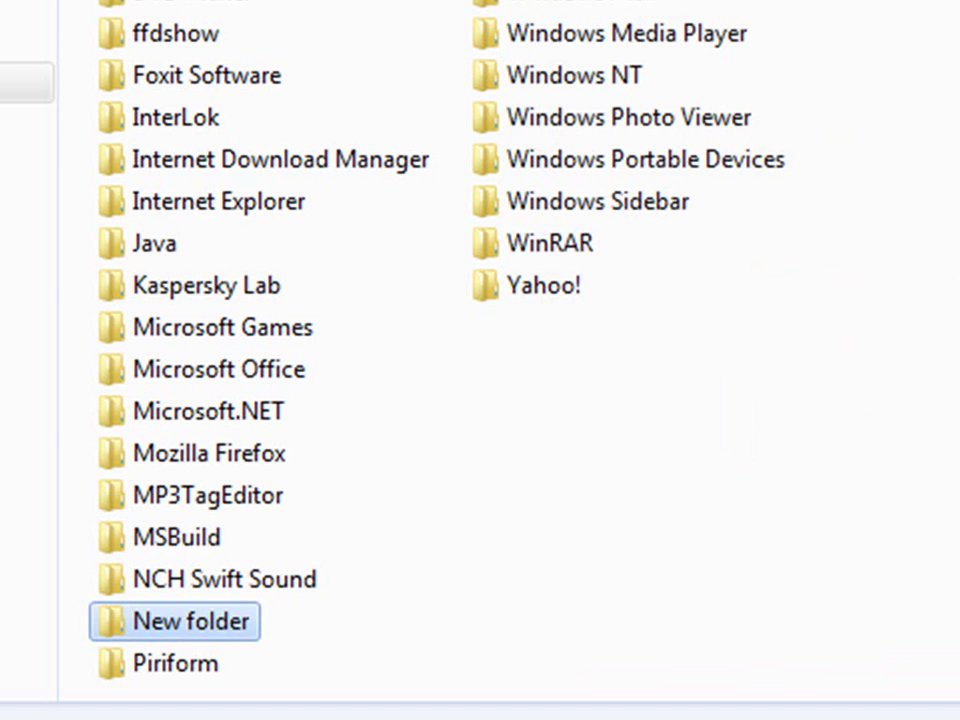
pyautogui.press('Delete')
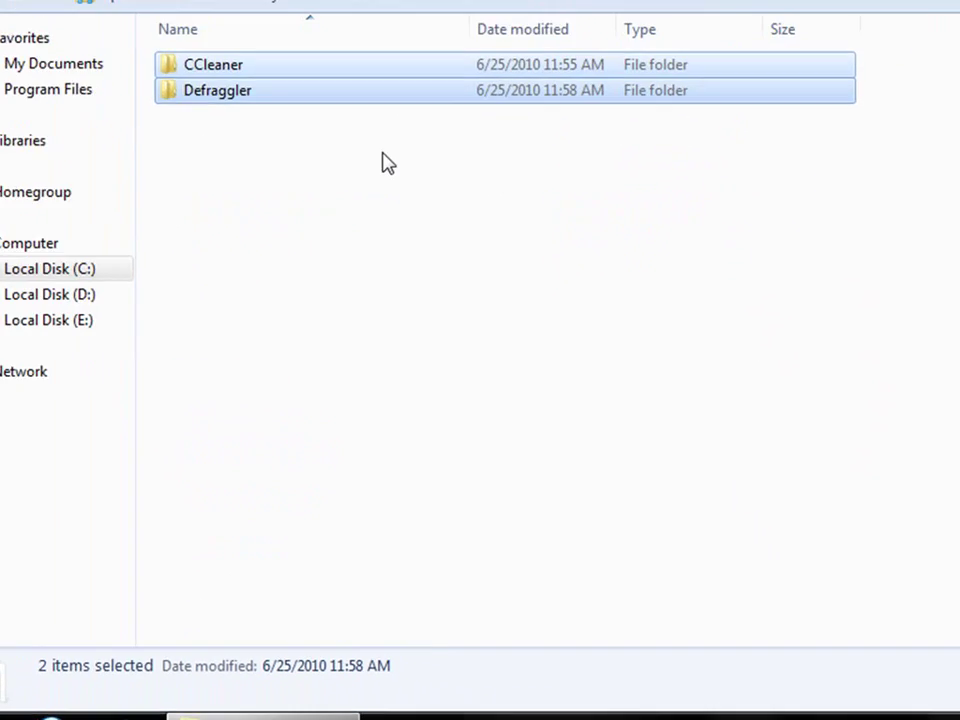
# Delete the old CCleaner and Defraggler folders inside Piriform and move the cut folders there, granting administrator permission
pyautogui.press('Delete')
pyautogui.press('Return')
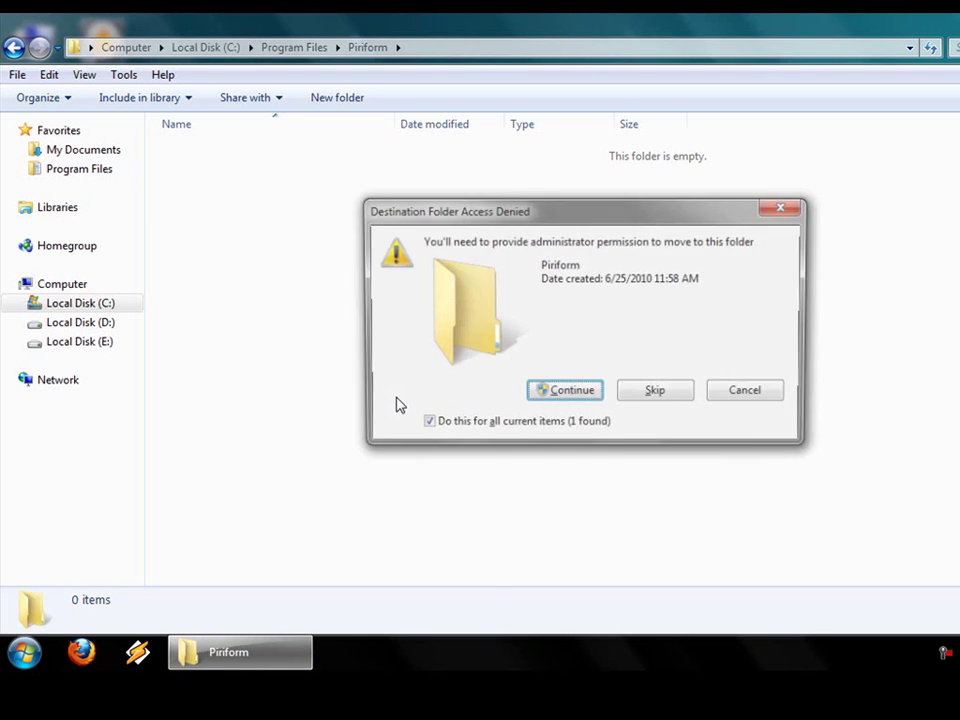
pyautogui.click(566, 393)
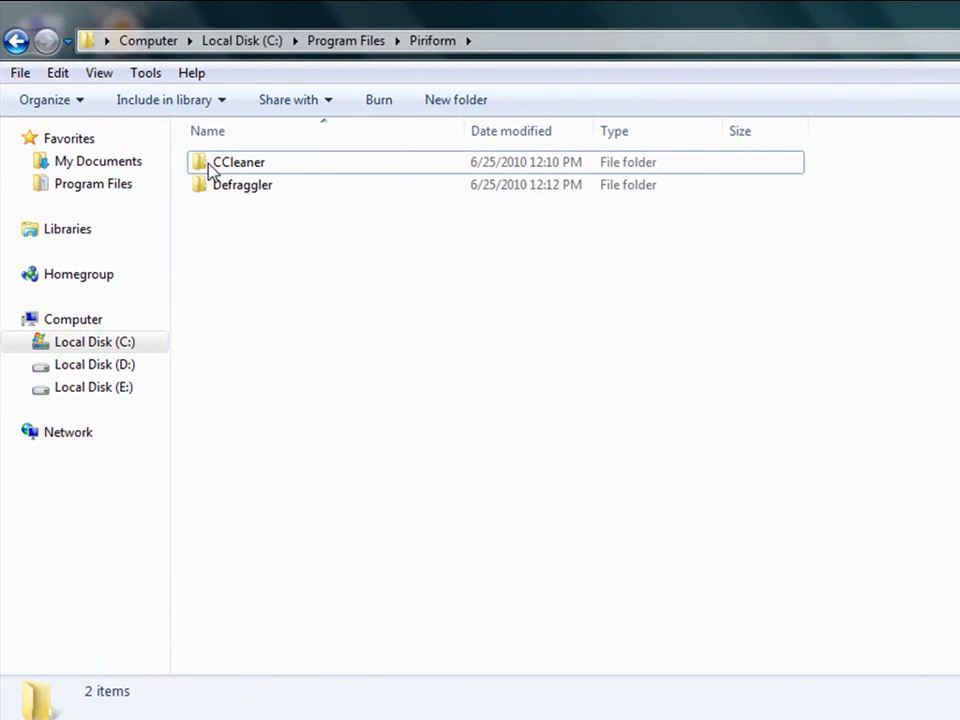
# Create a desktop shortcut for the CCleaner application in Program Files\Piriform\CCleaner
pyautogui.click(16, 40)
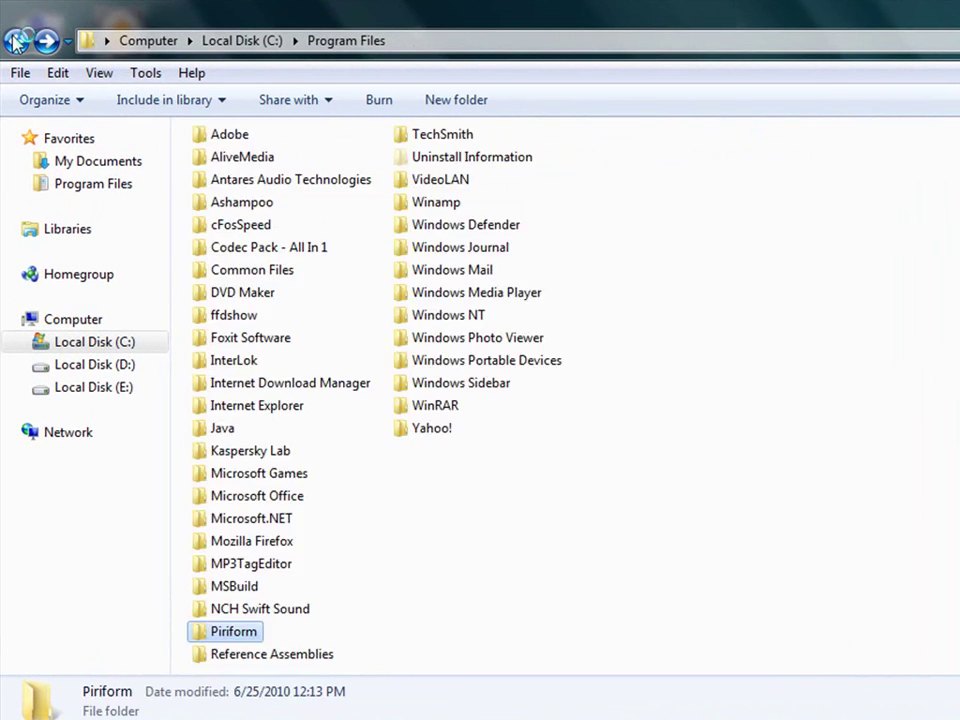
pyautogui.doubleClick(242, 638)
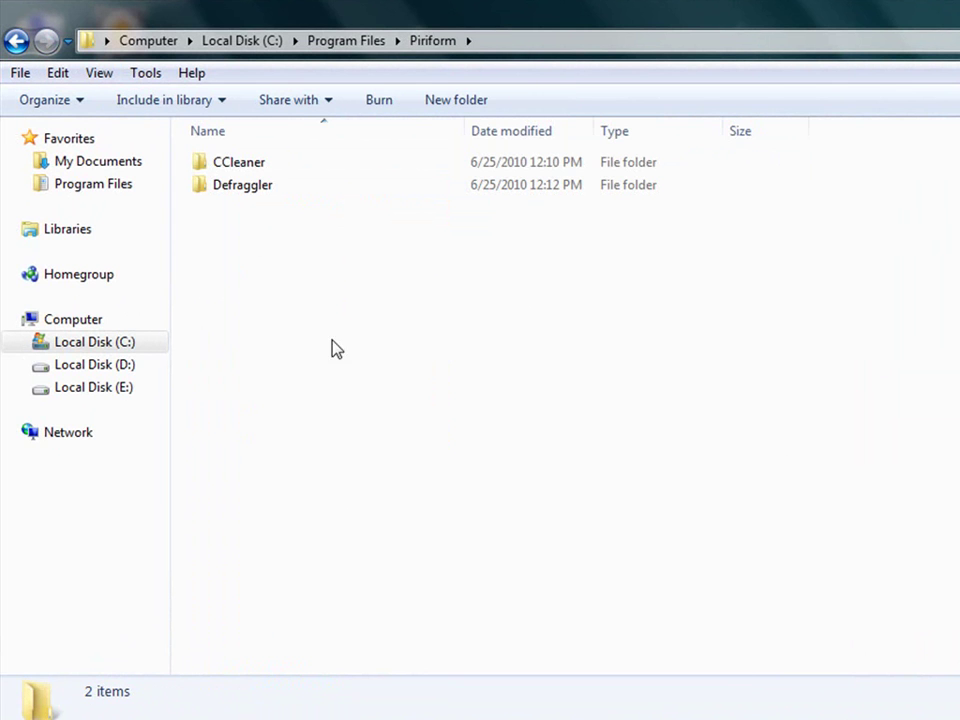
pyautogui.doubleClick(266, 166)
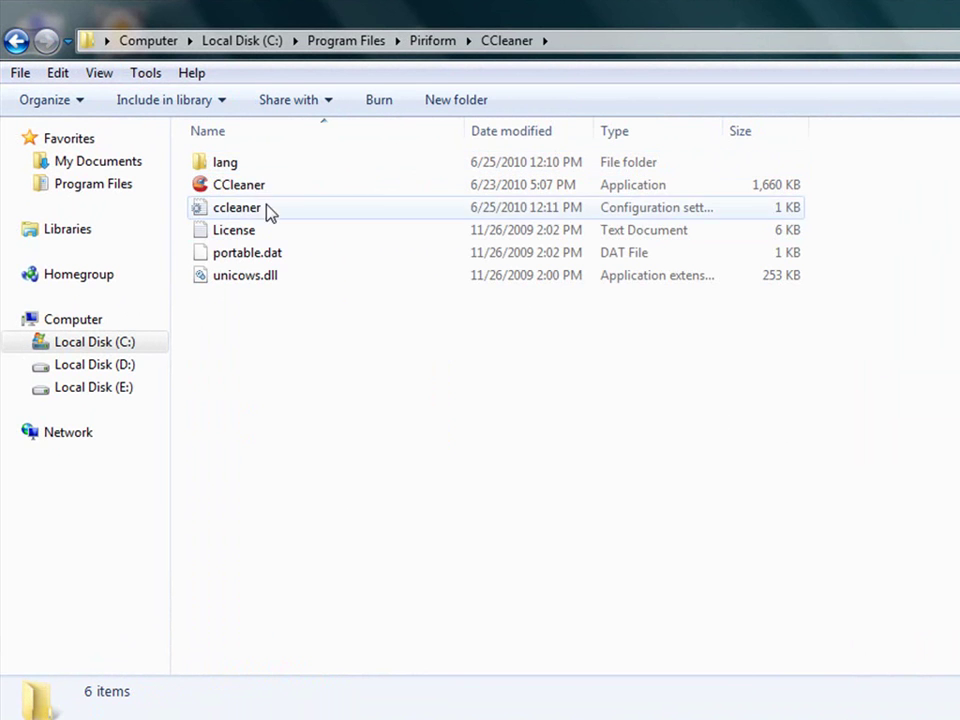
pyautogui.rightClick(257, 188)
pyautogui.moveTo(548, 500)
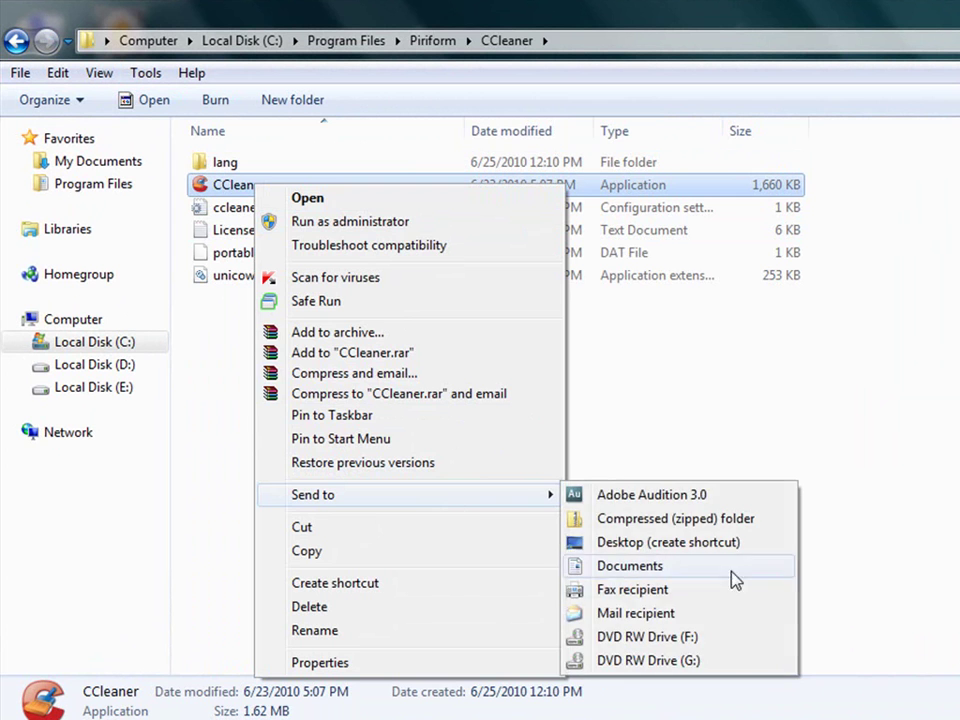
pyautogui.click(664, 542)
# Create a desktop shortcut for the Defraggler application in the Piriform\Defraggler folder and close the folder window
pyautogui.click(12, 42)
pyautogui.doubleClick(288, 190)
pyautogui.rightClick(290, 190)
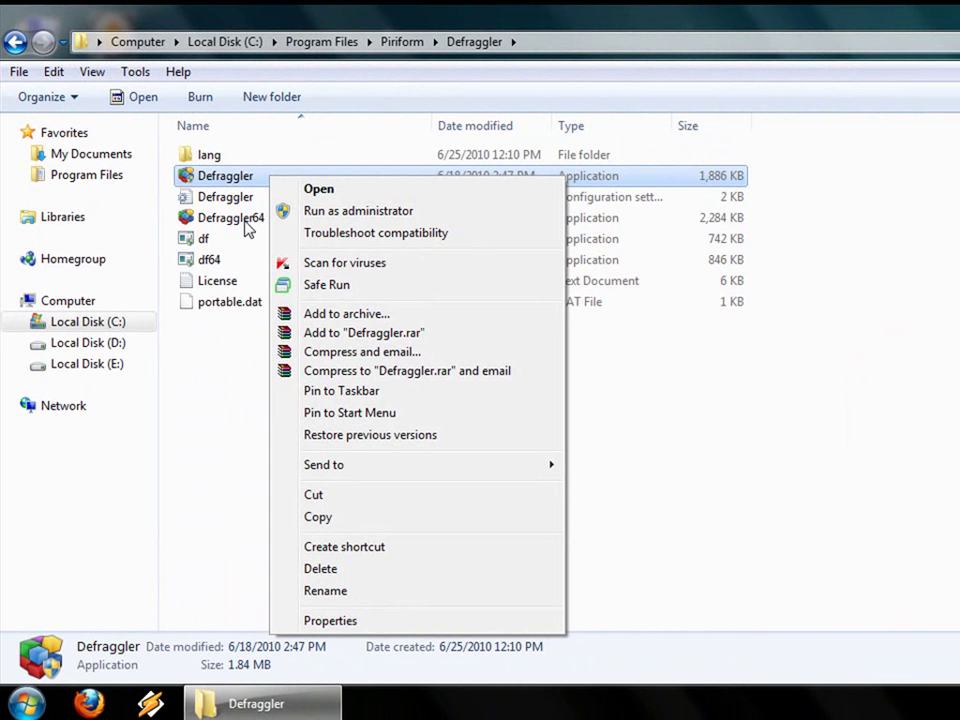
pyautogui.moveTo(414, 468)
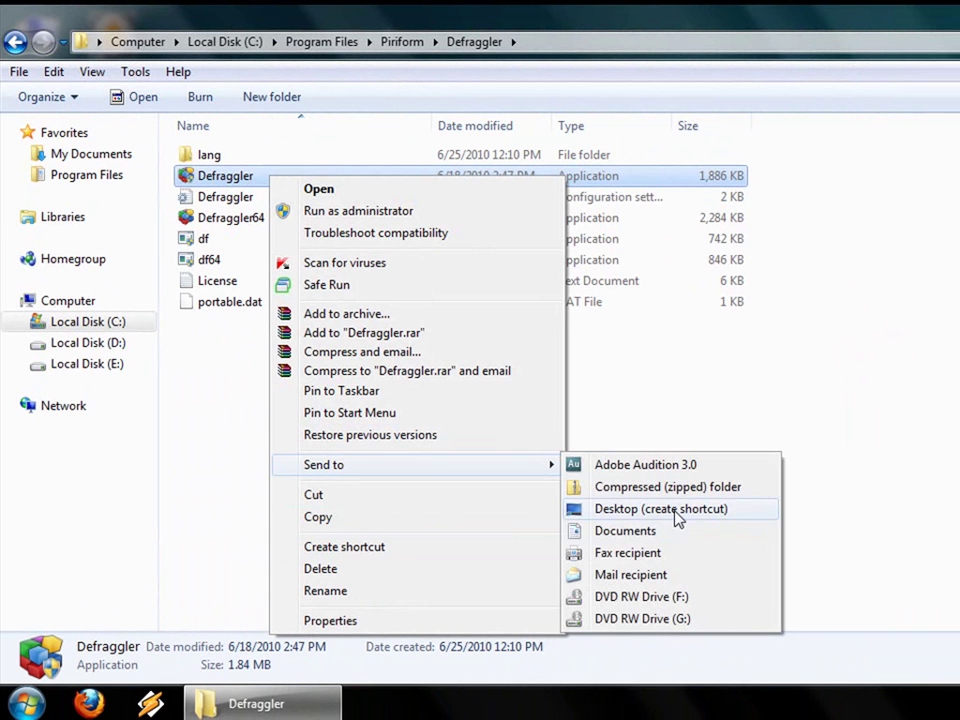
pyautogui.click(676, 511)
pyautogui.hotkey('alt', 'F4')
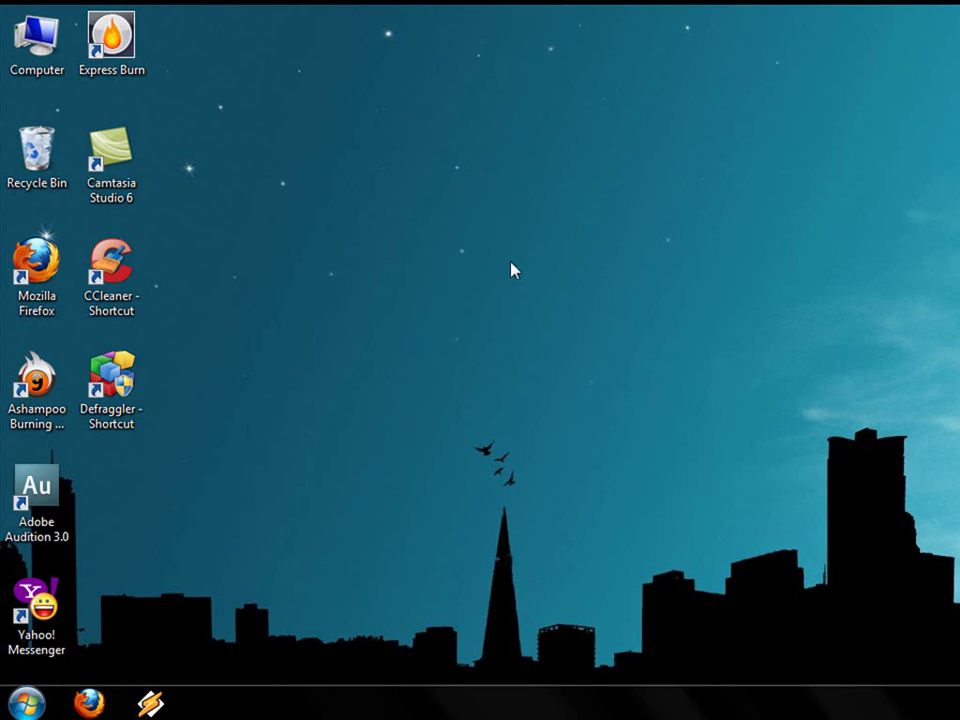
# Rename the "CCleaner - Shortcut" desktop icon as CCleaner
pyautogui.click(143, 308)
pyautogui.press('F2')
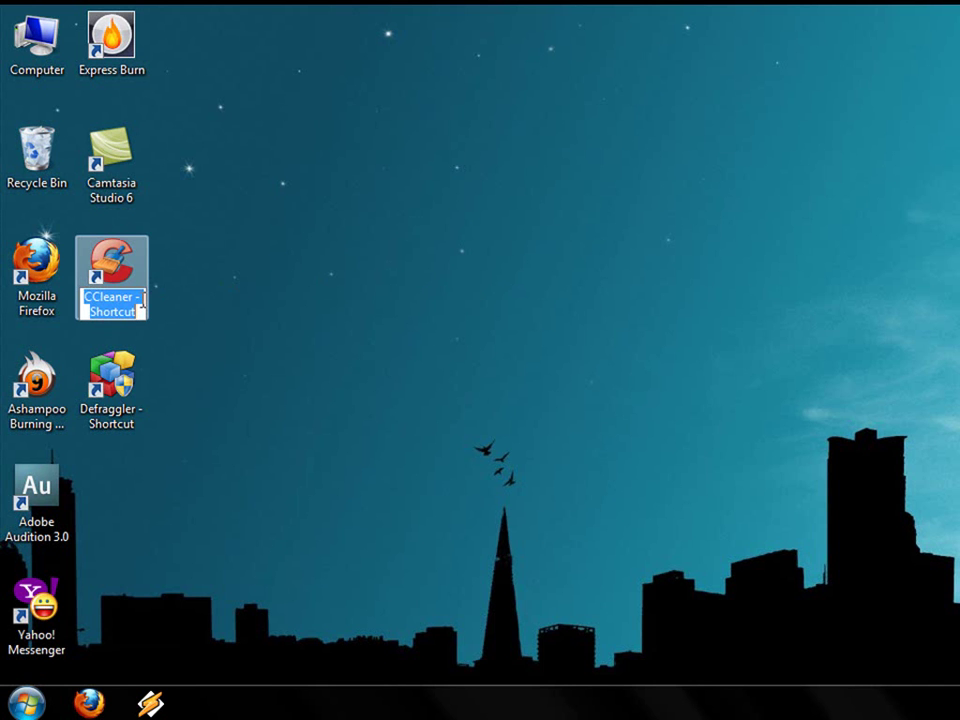
pyautogui.press('End')
pyautogui.press('BackSpace')
pyautogui.press('BackSpace')
pyautogui.press('BackSpace')
pyautogui.press('BackSpace')
pyautogui.press('BackSpace')
pyautogui.press('BackSpace')
pyautogui.press('BackSpace')
pyautogui.press('BackSpace')
pyautogui.press('BackSpace')
pyautogui.press('BackSpace')
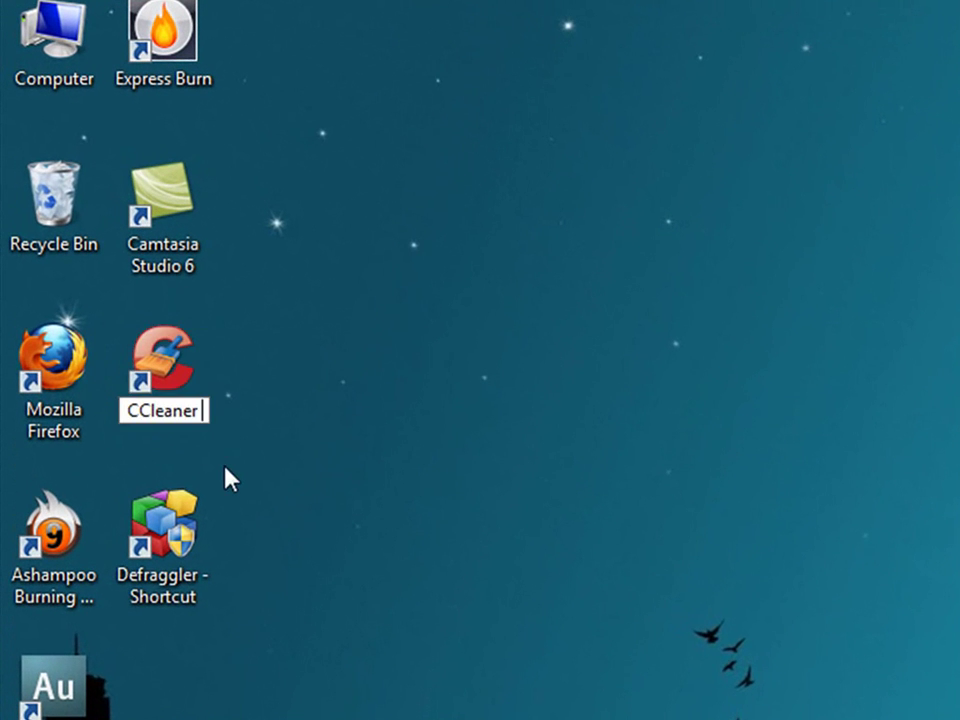
pyautogui.click(230, 480)
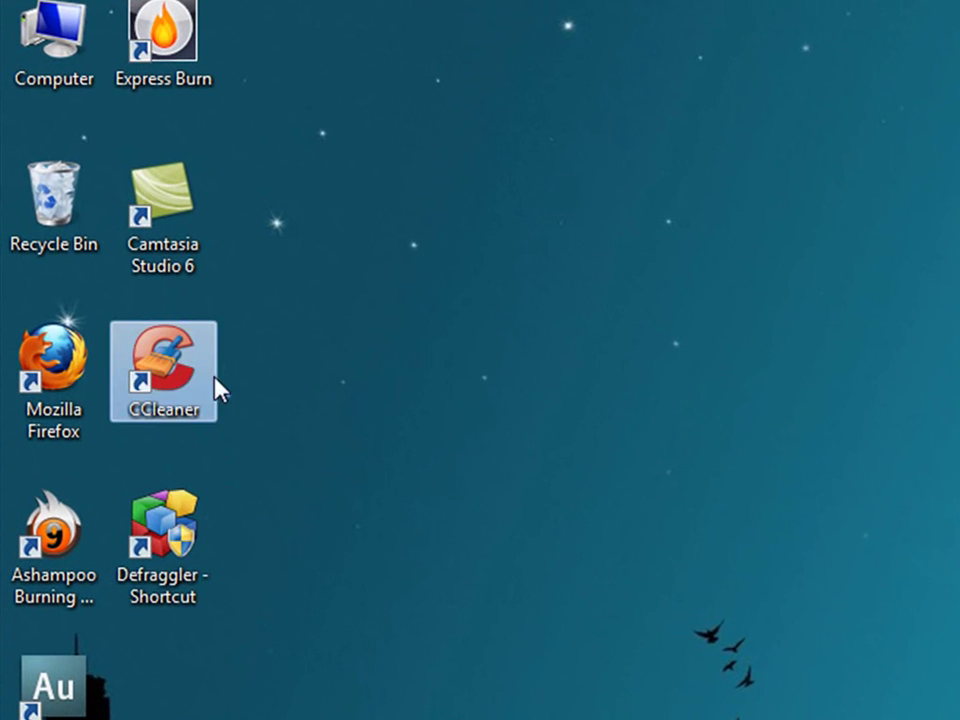
# Rename the "Defraggler - Shortcut" desktop icon as Defraggler
pyautogui.press('F2')
pyautogui.moveTo(196, 575); pyautogui.dragTo(291, 639)
pyautogui.press('BackSpace')
pyautogui.press('Return')
# Move the CCleaner and Defraggler shortcuts directly below Mozilla Firefox in the first column of desktop icons
pyautogui.moveTo(160, 418); pyautogui.dragTo(63, 495)
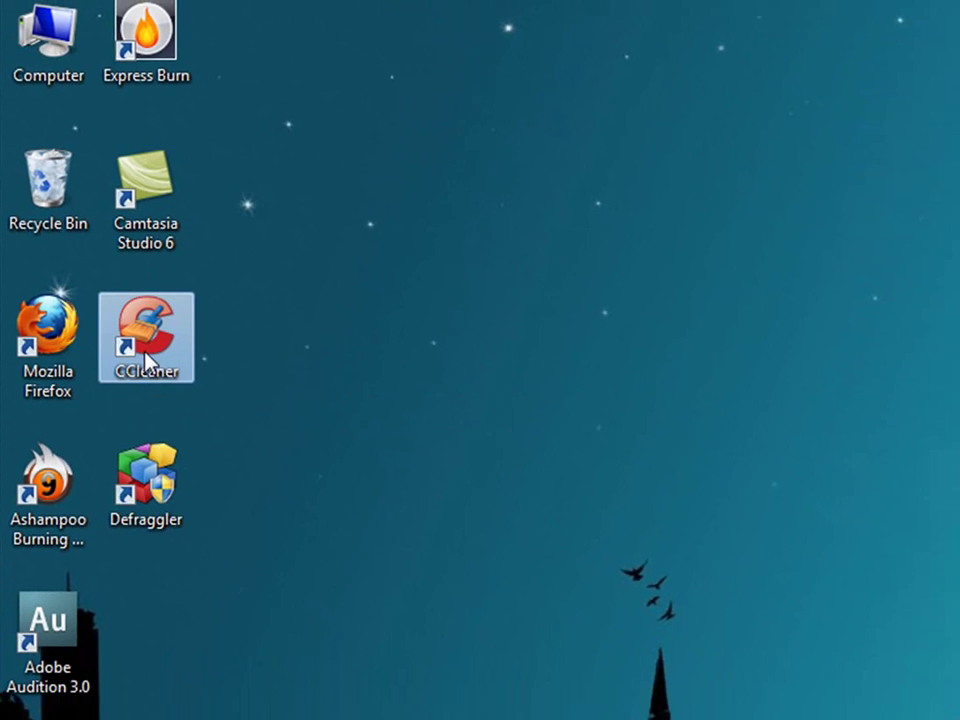
pyautogui.moveTo(127, 377); pyautogui.dragTo(60, 445)
pyautogui.click(313, 440)
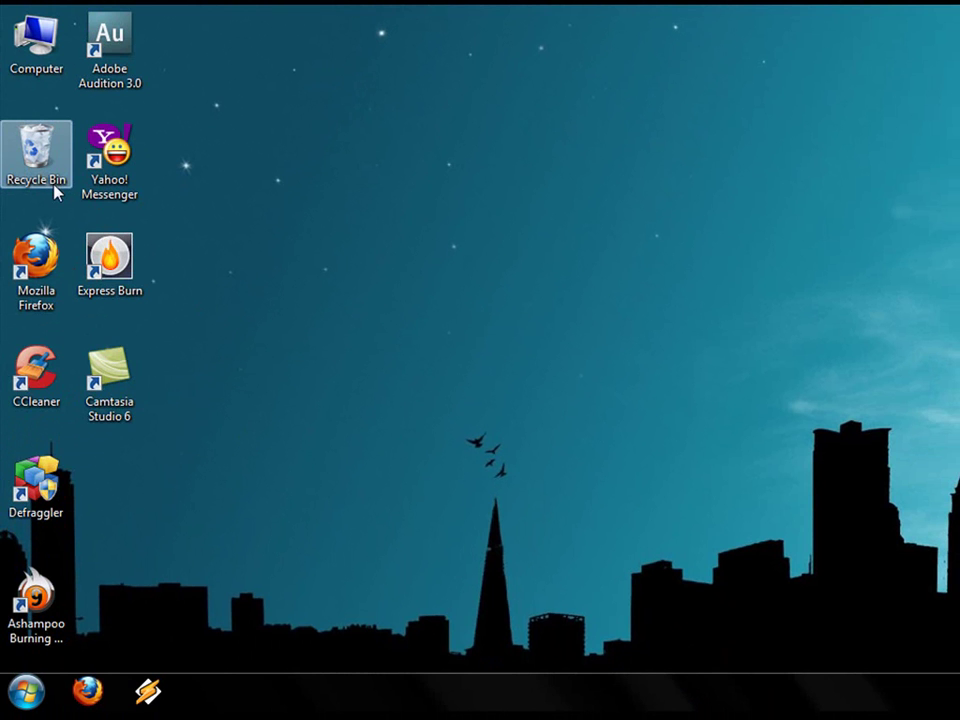
# Empty the Recycle Bin, permanently deleting its items
pyautogui.rightClick(56, 192)
pyautogui.click(80, 204)
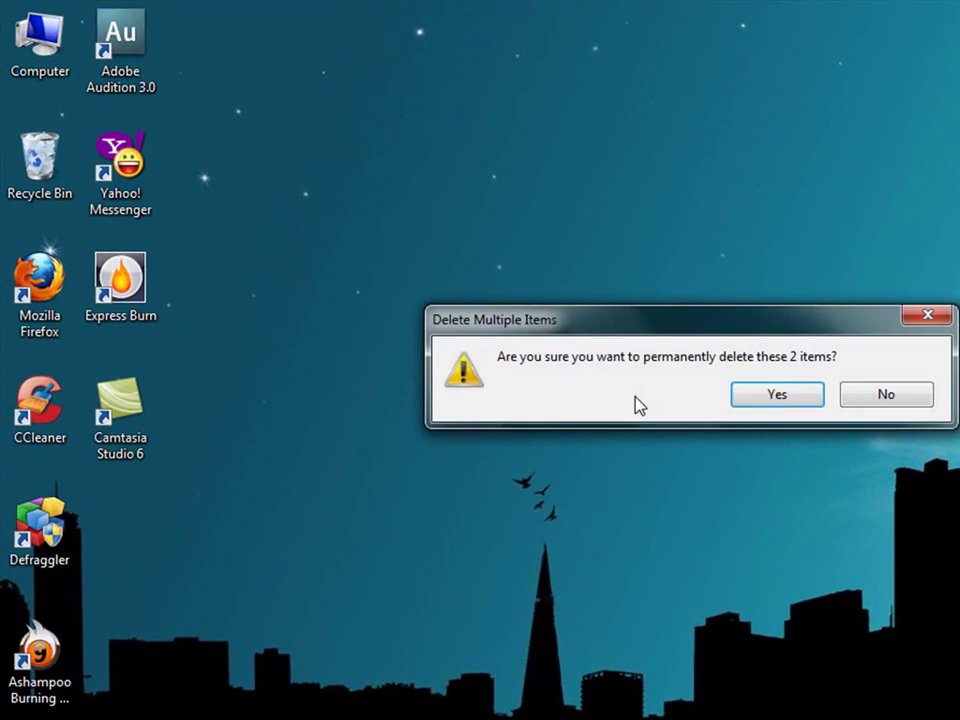
pyautogui.click(776, 394)
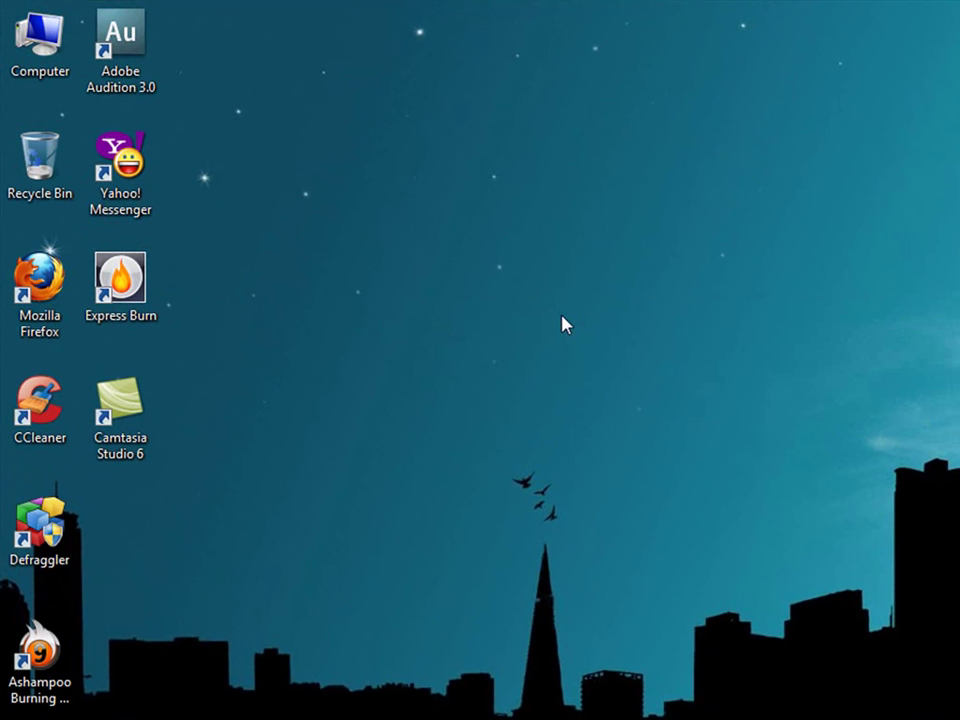